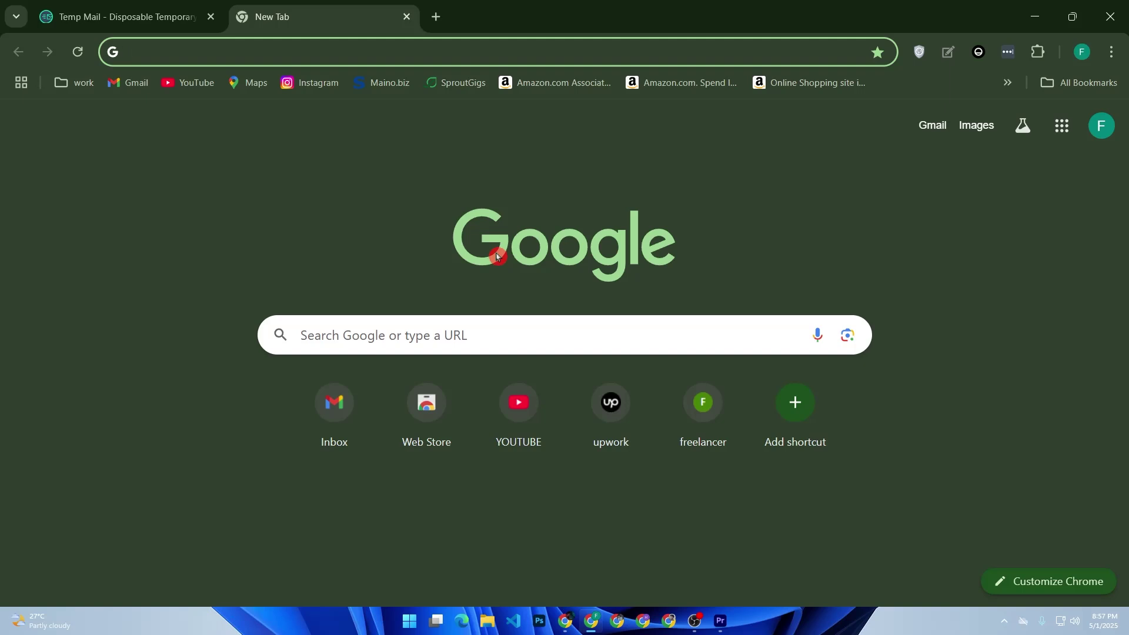
# - Search Google for "qr code for business card"
pyautogui.click(538, 329)
pyautogui.write('qr ')
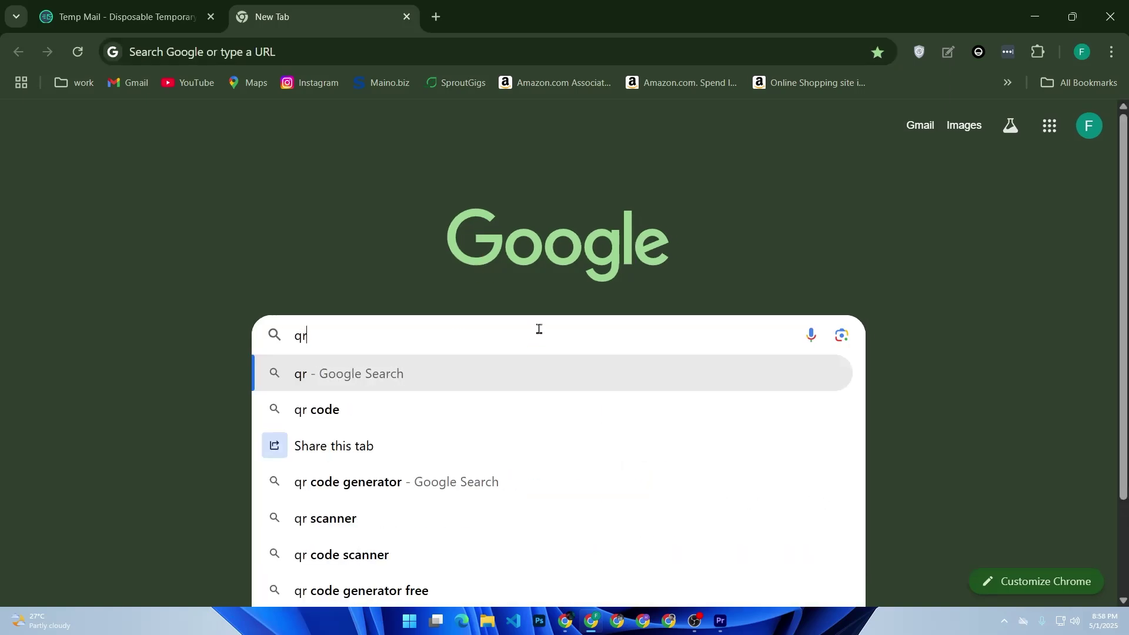
pyautogui.write('code fo')
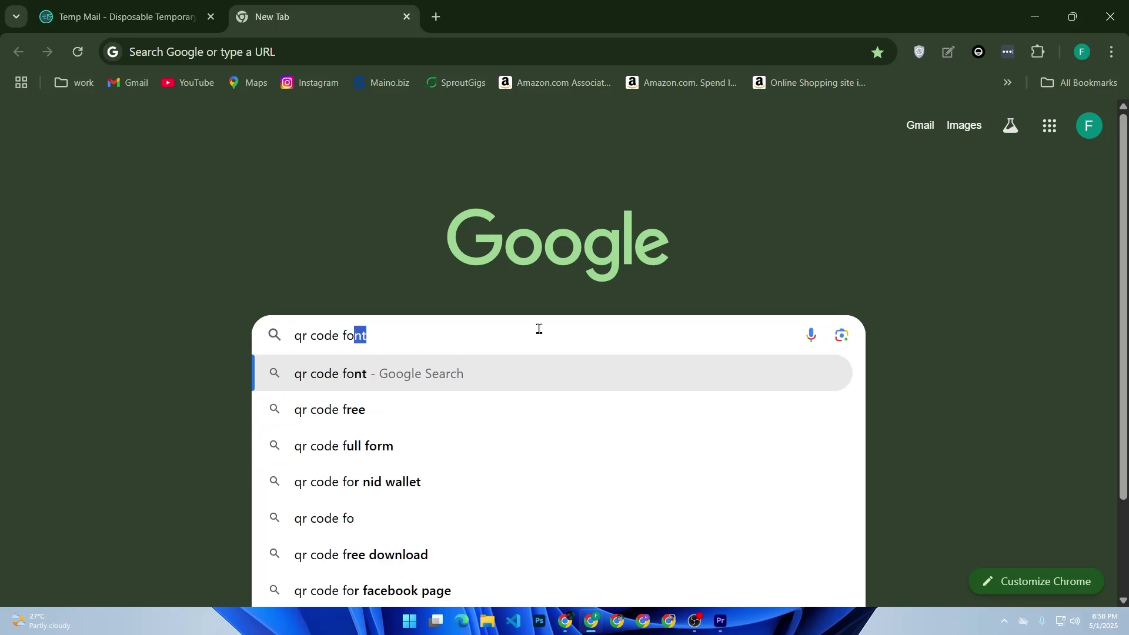
pyautogui.write('r bu')
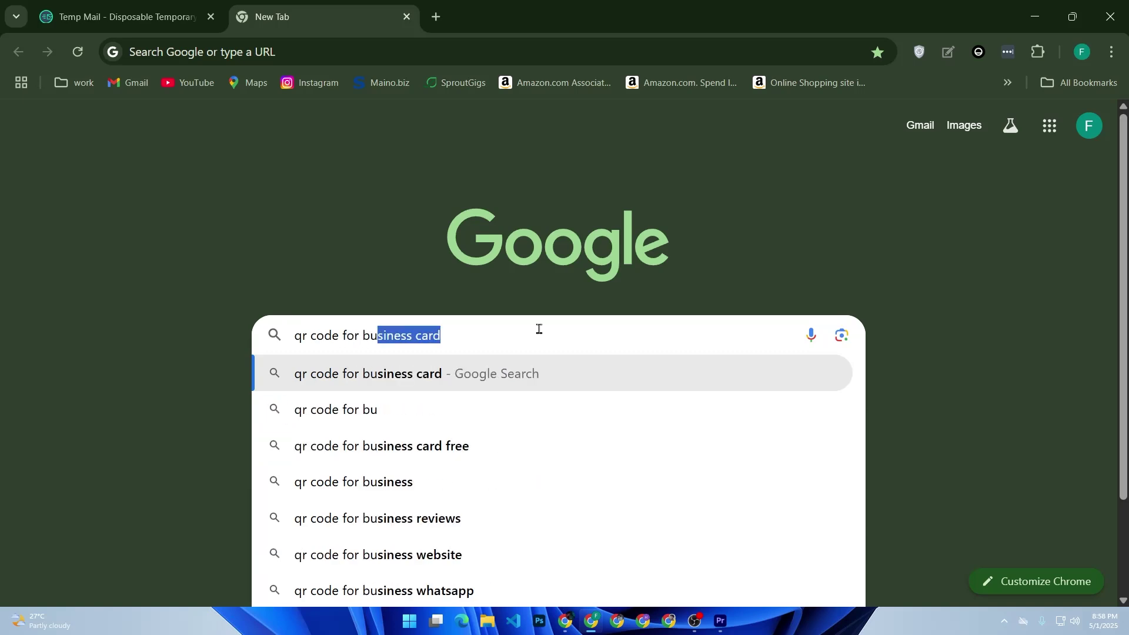
pyautogui.press('Return')
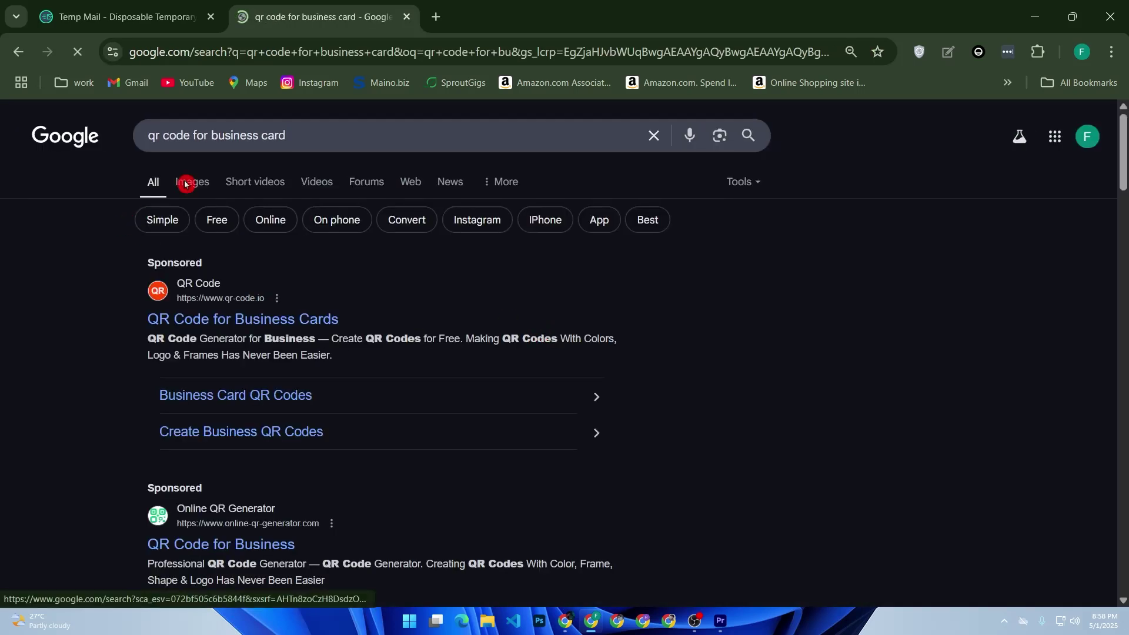
# - Browse the image results for business card QR codes and preview the black Supercode QR Code Generator card design
pyautogui.click(192, 182)
pyautogui.scroll(-5, 353, 406)
pyautogui.scroll(5, 470, 404)
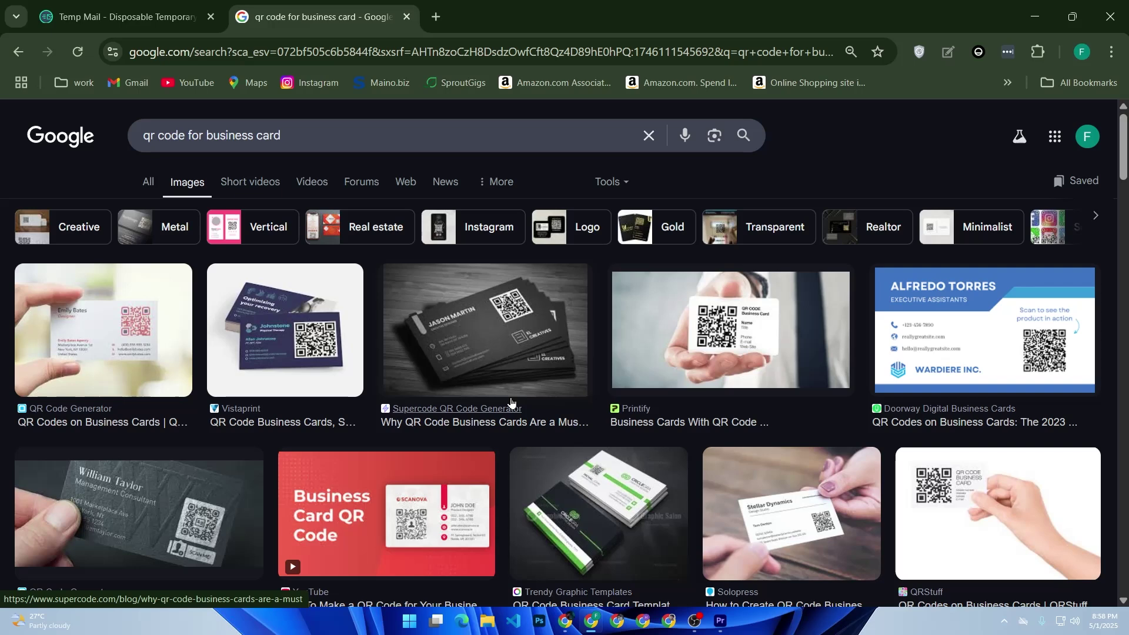
pyautogui.click(512, 312)
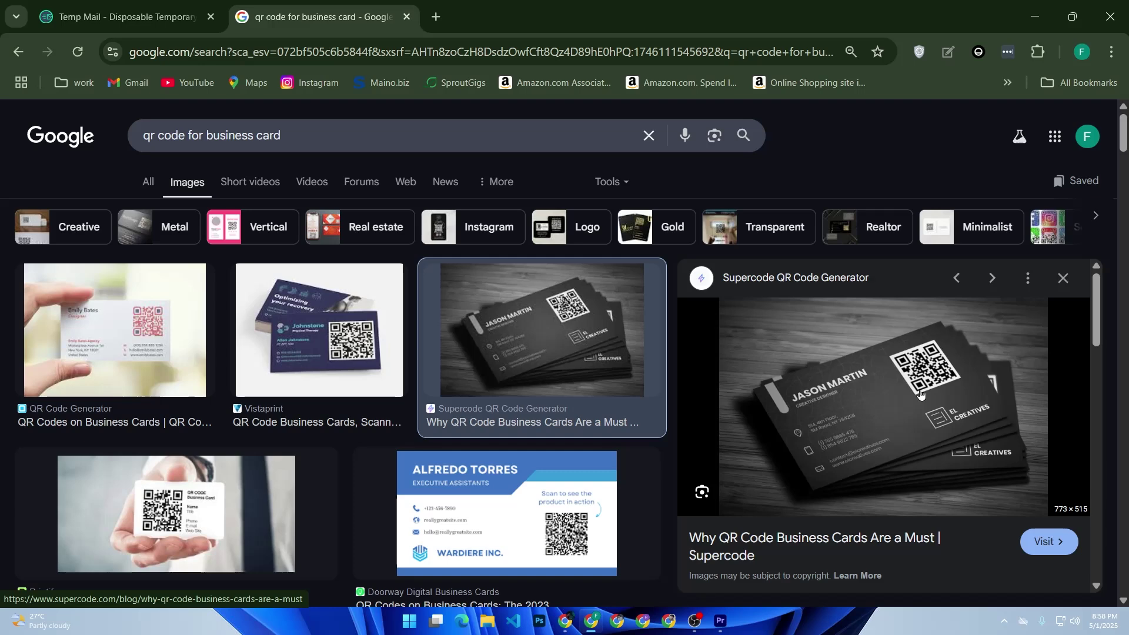
# - Search Google for "qr code generator" and show all result types instead of only images
pyautogui.moveTo(285, 137); pyautogui.dragTo(129, 139)
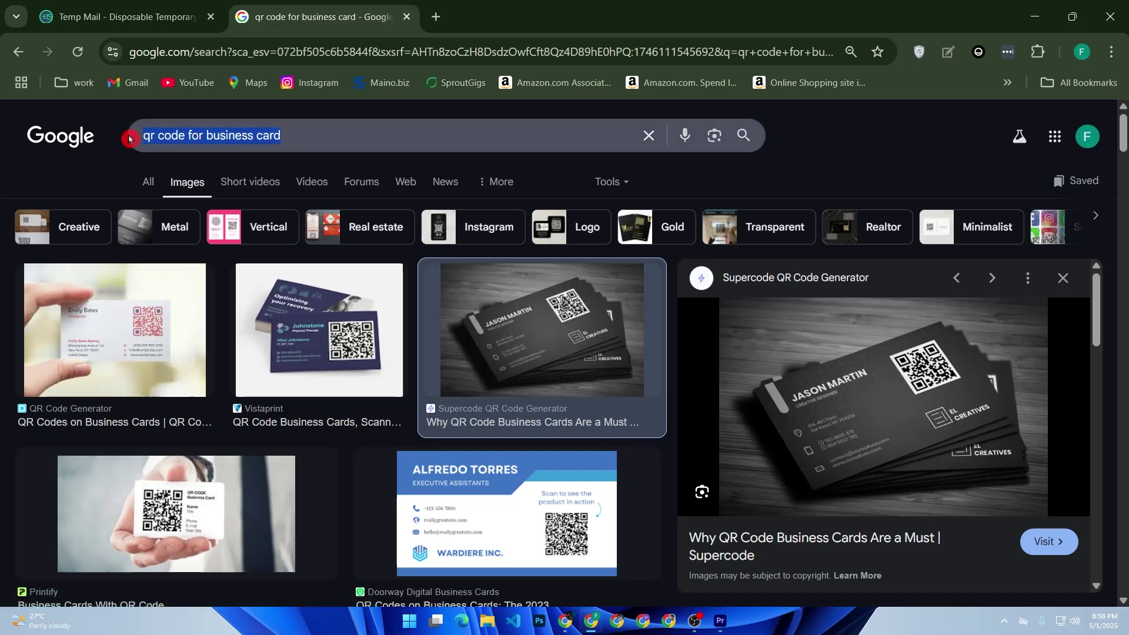
pyautogui.write('qr code')
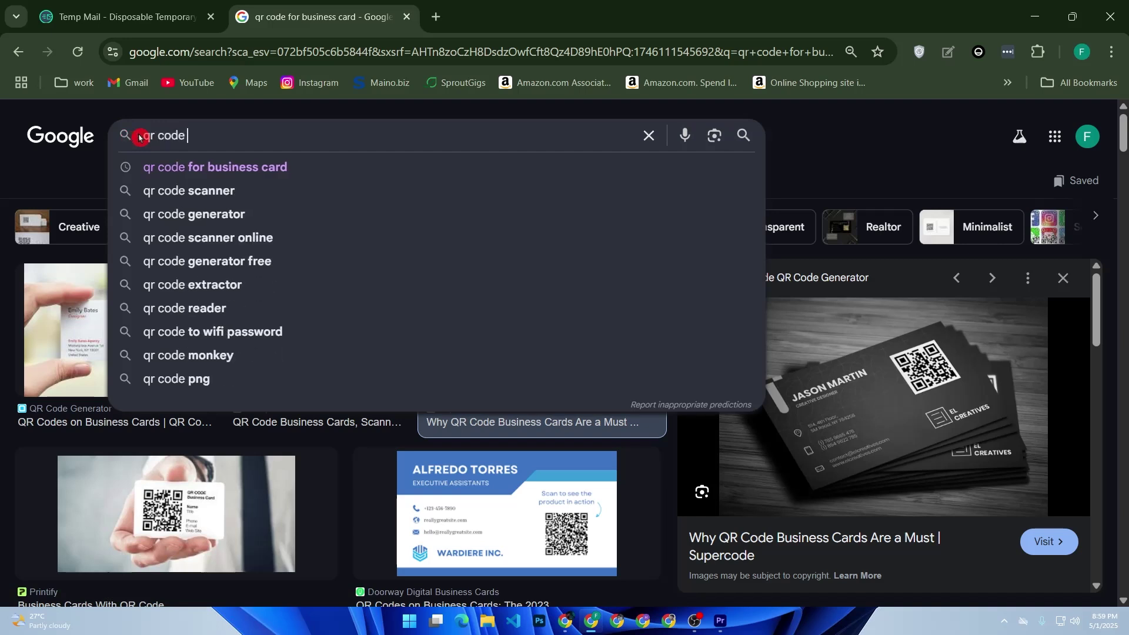
pyautogui.click(166, 215)
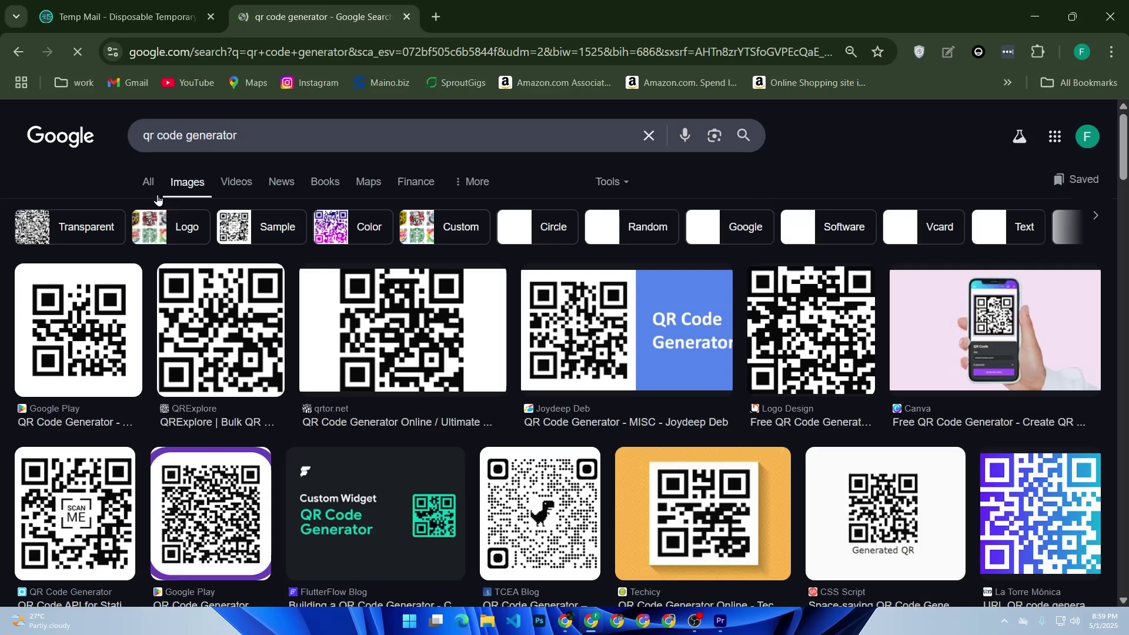
pyautogui.click(154, 187)
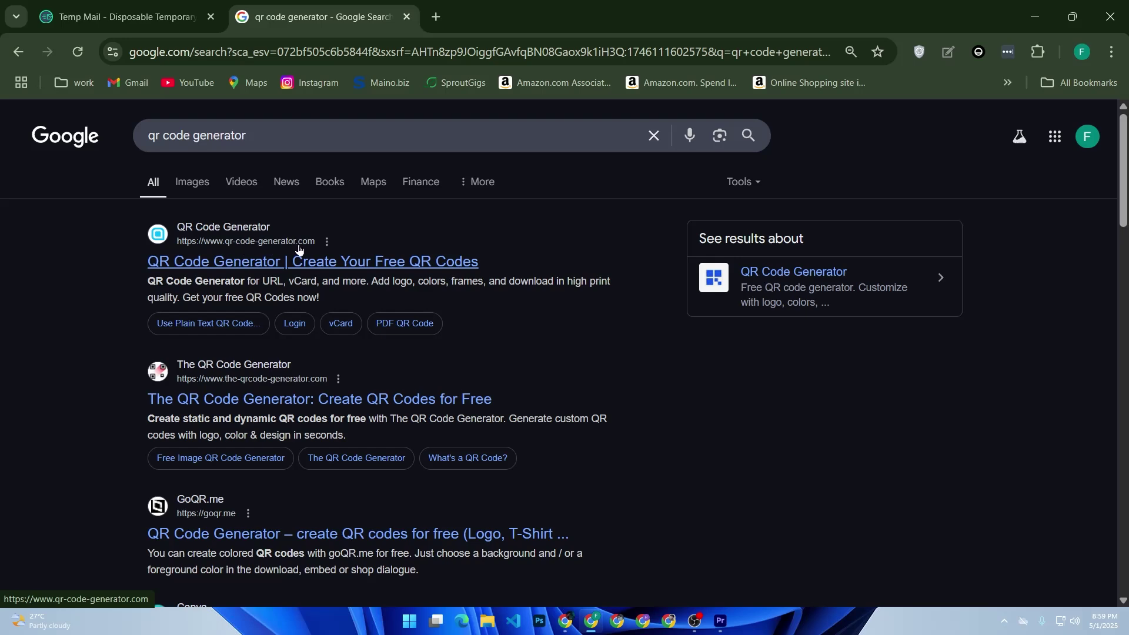
# - Open the qr-code-generator.com result, dismiss the Google sign-in prompt and accept all cookies
pyautogui.click(270, 261)
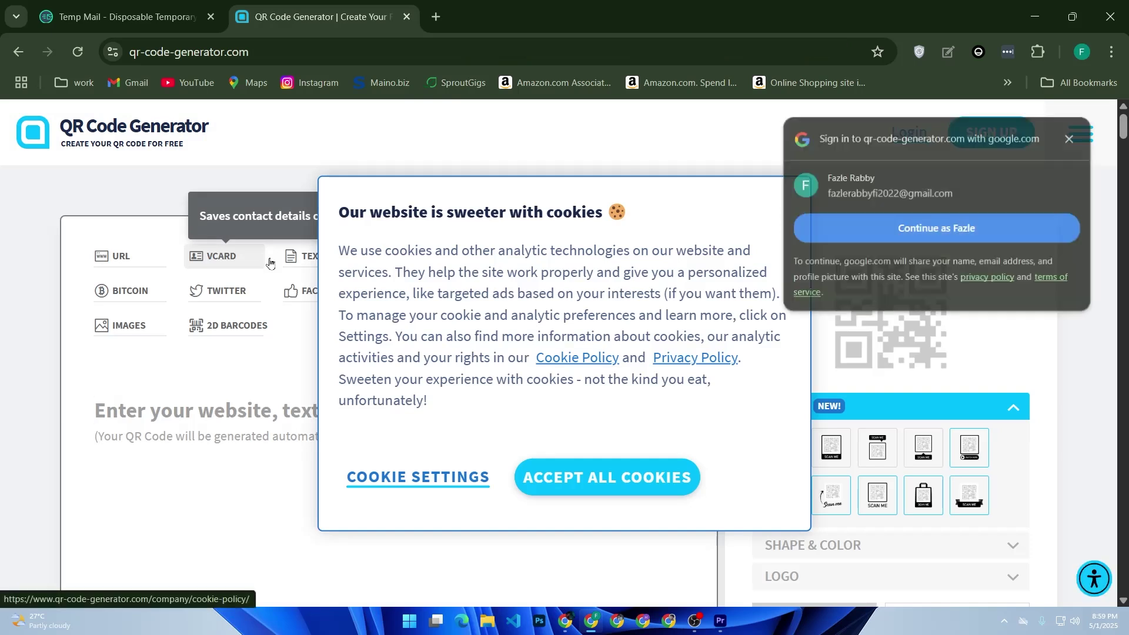
pyautogui.click(1071, 138)
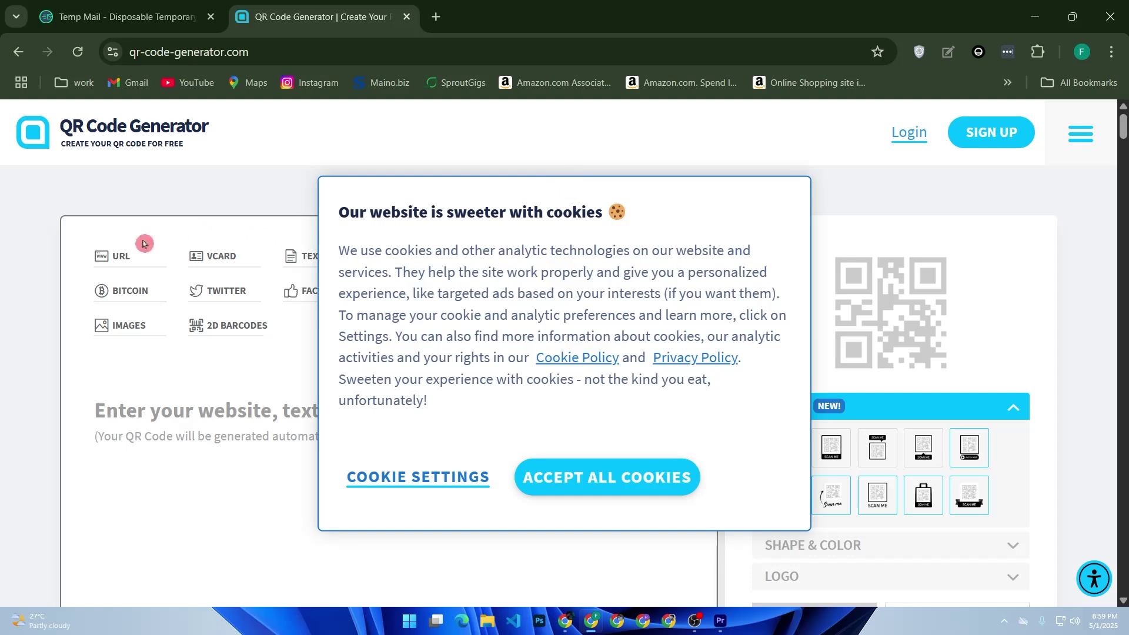
pyautogui.click(534, 486)
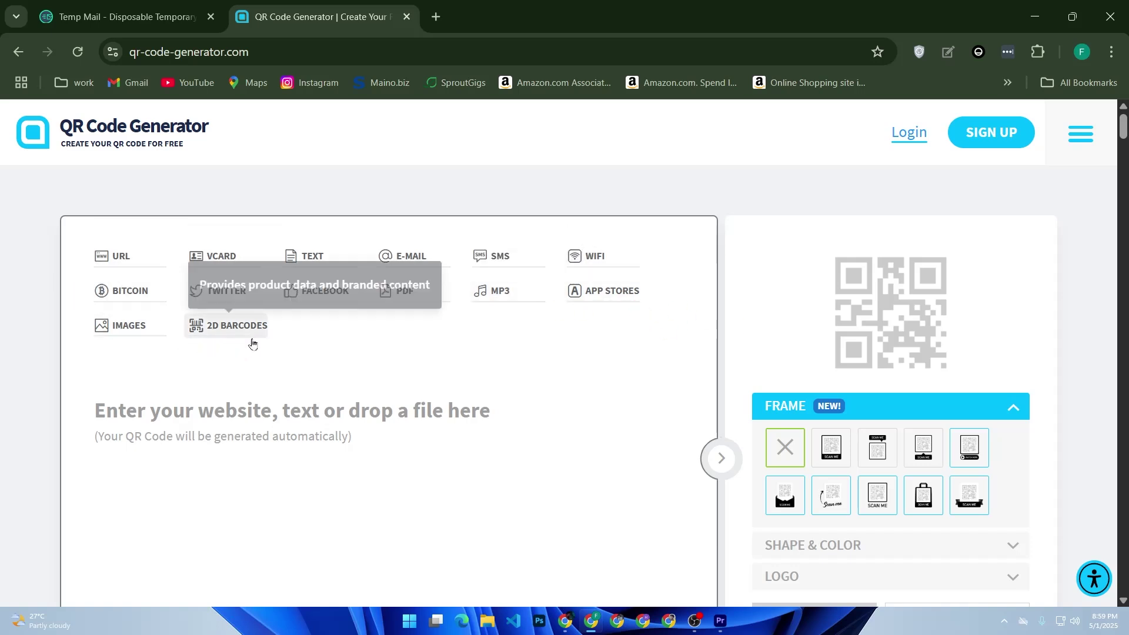
pyautogui.moveTo(175, 395); pyautogui.dragTo(330, 378)
pyautogui.click(270, 270)
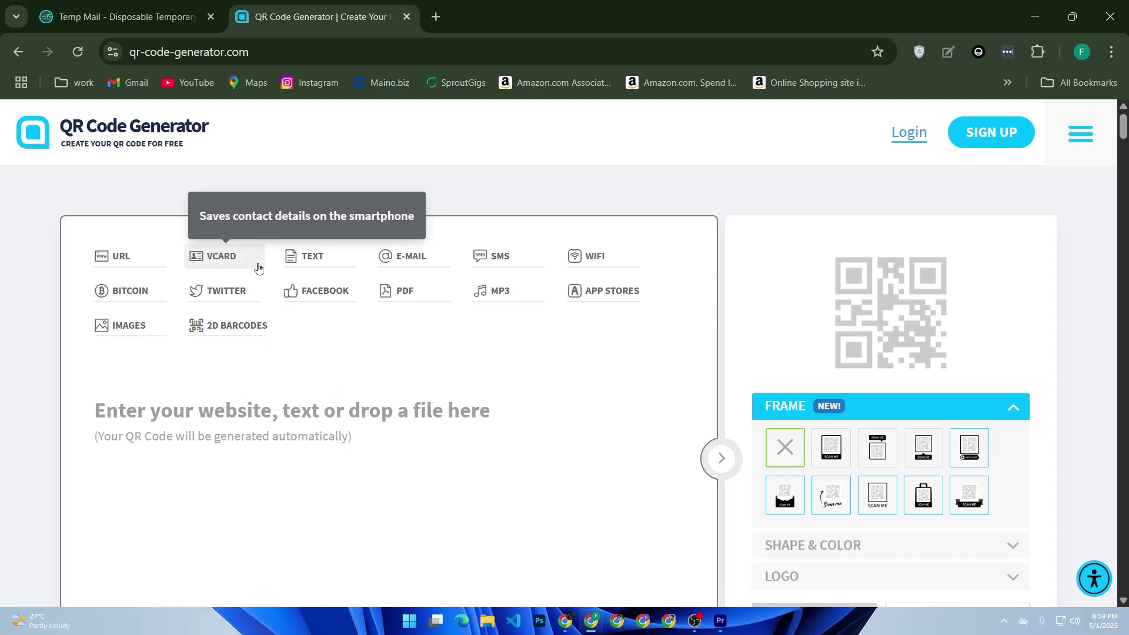
pyautogui.scroll(-2, 252, 378)
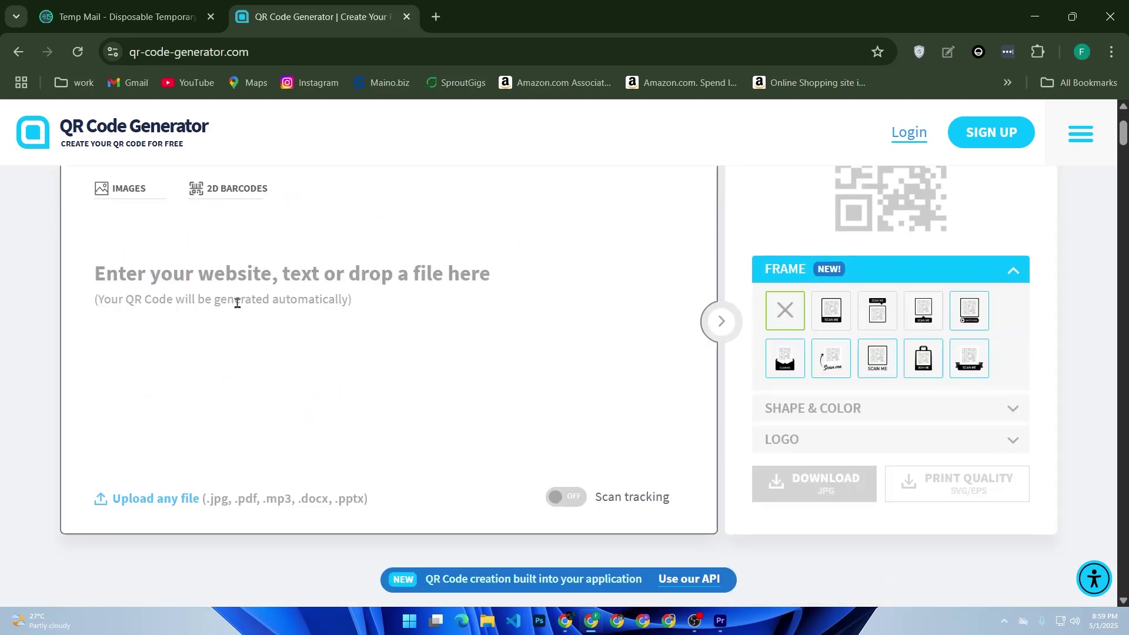
pyautogui.scroll(2, 252, 303)
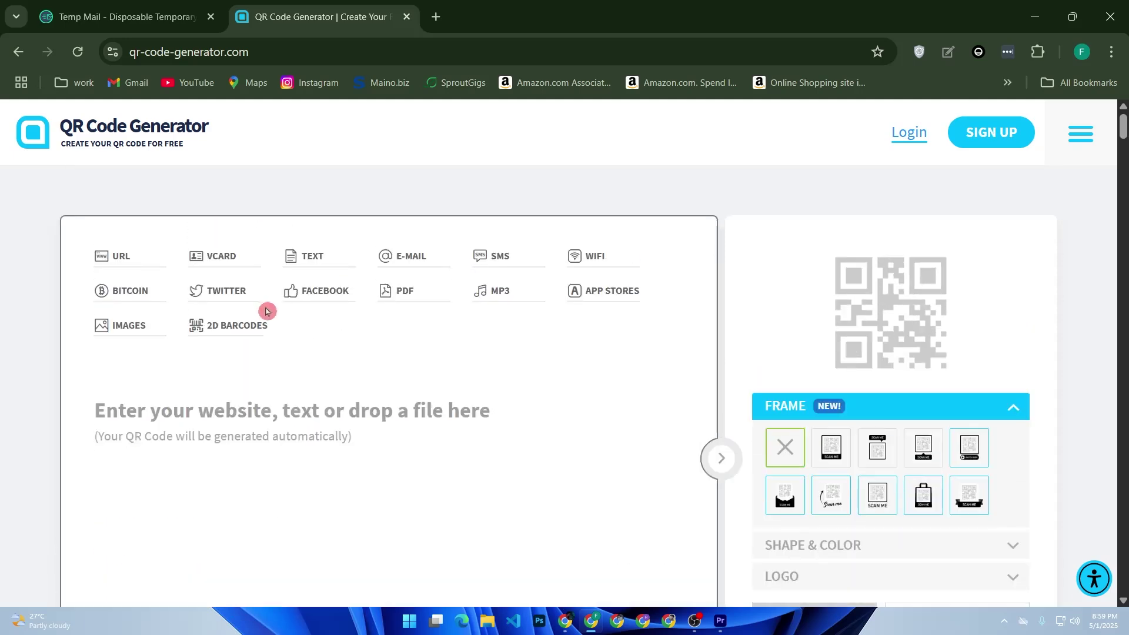
# - Choose the Images code type and open its free sign-up page
pyautogui.click(141, 335)
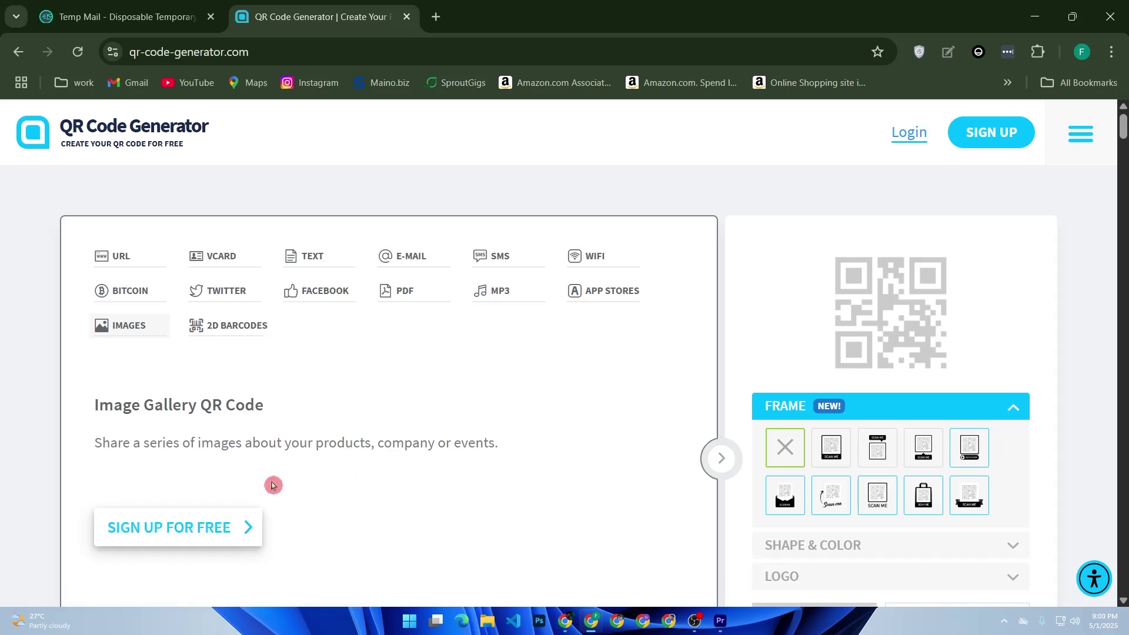
pyautogui.click(184, 533)
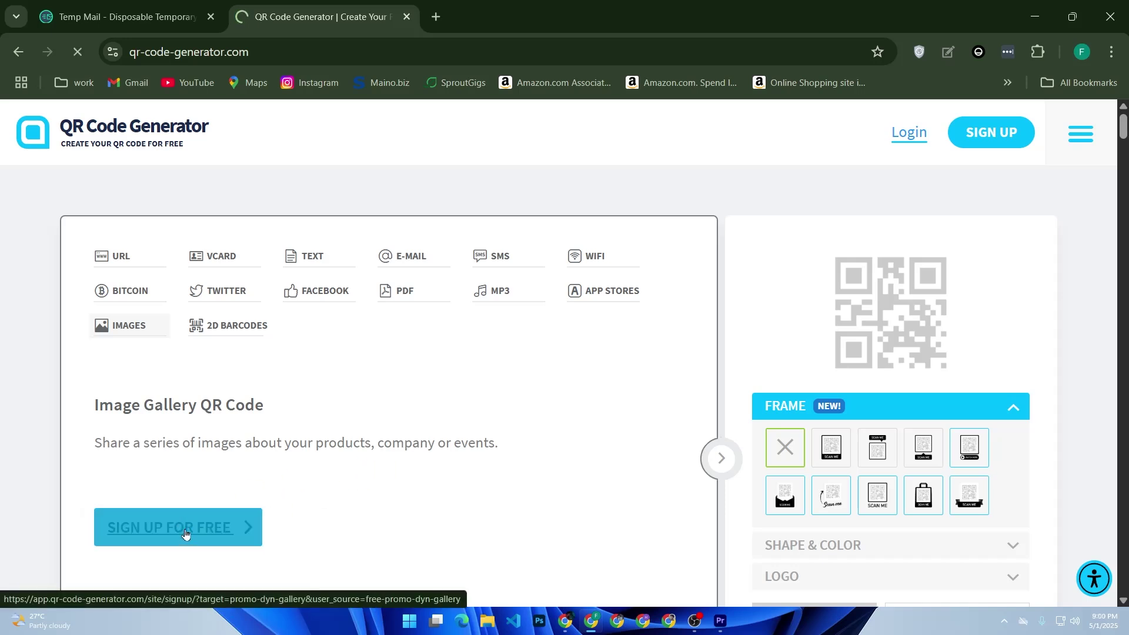
pyautogui.click(184, 533)
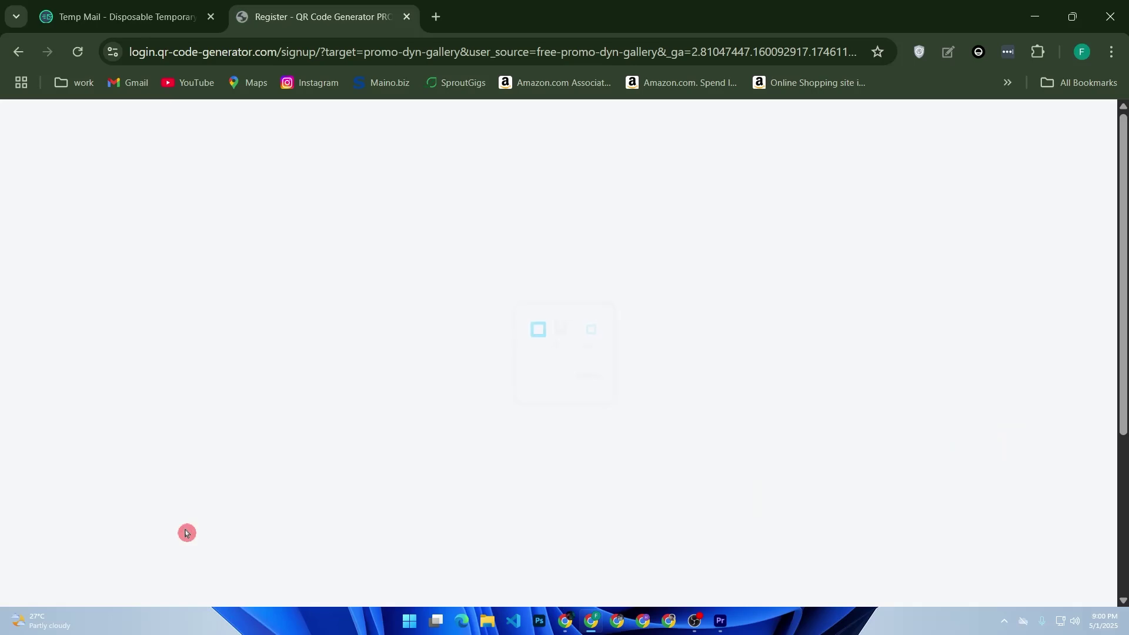
# - Copy the temporary email address from Temp Mail and paste it as the Work Email in the sign-up form
pyautogui.click(147, 22)
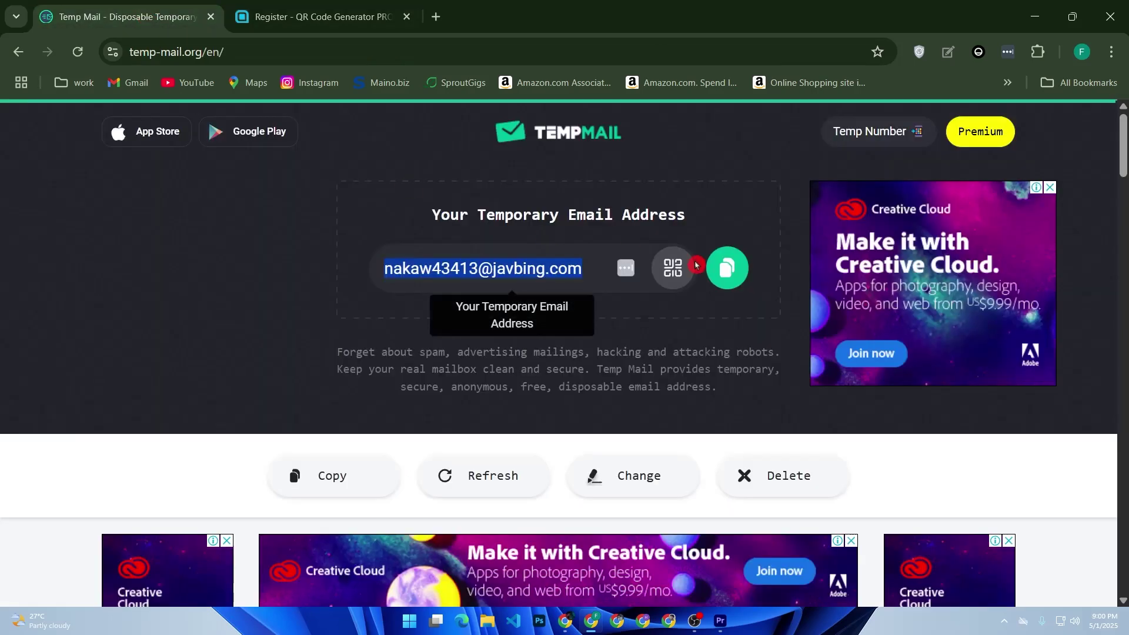
pyautogui.click(726, 265)
pyautogui.click(327, 17)
pyautogui.click(543, 464)
pyautogui.rightClick(545, 465)
pyautogui.click(610, 247)
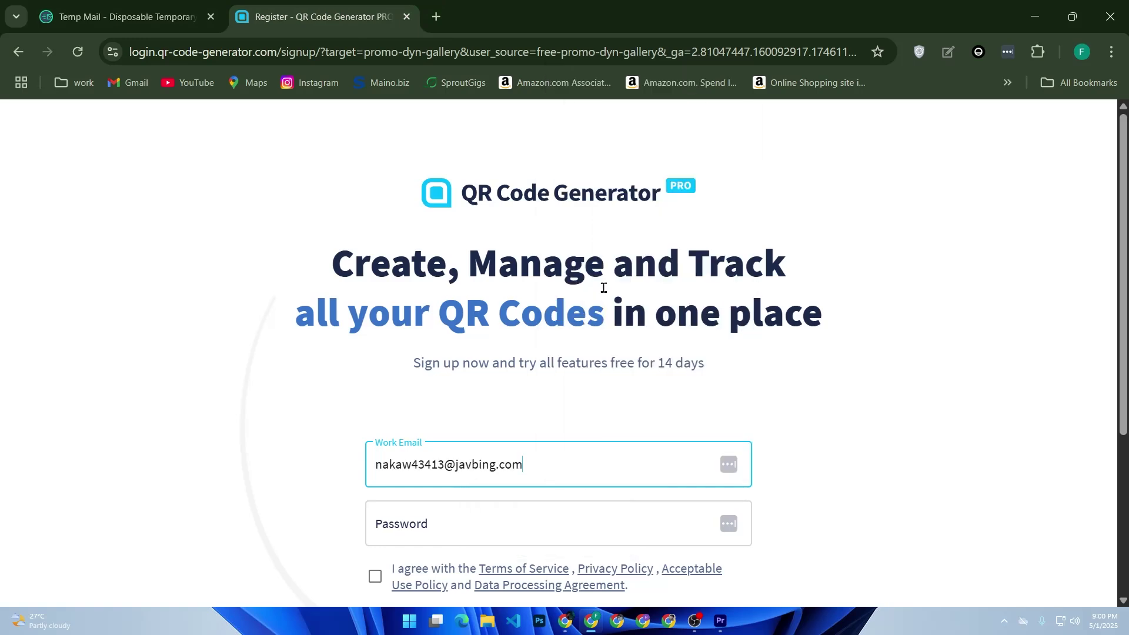
# - Fill the account password with the suggested strong password, agree to the terms, submit the sign-up and dismiss the password manager notice
pyautogui.click(480, 529)
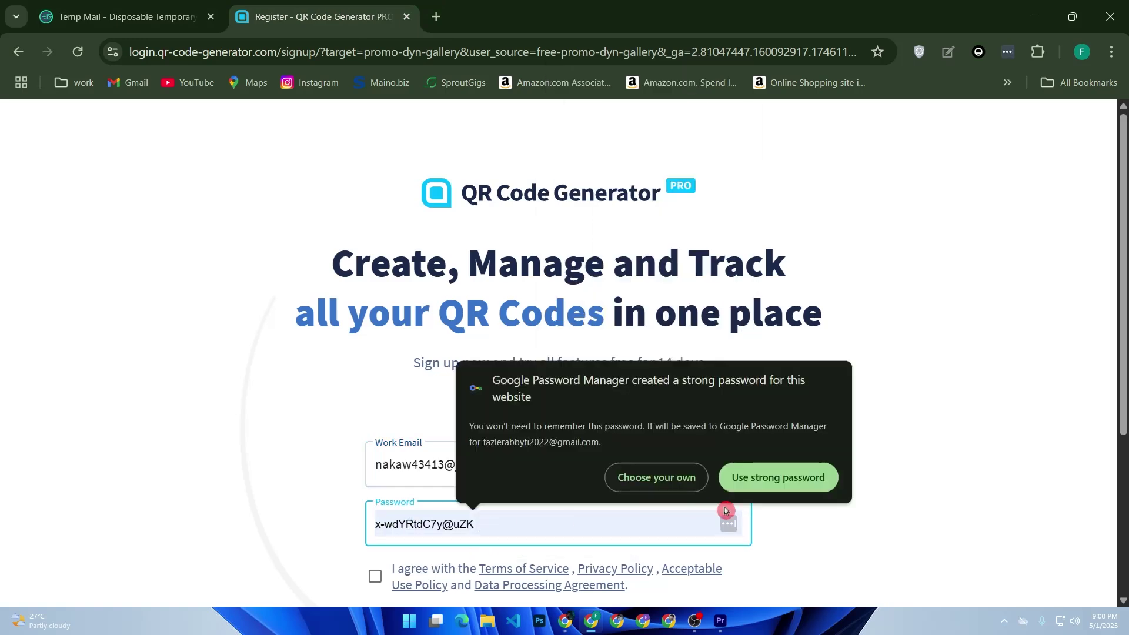
pyautogui.click(774, 477)
pyautogui.scroll(-2, 362, 462)
pyautogui.click(375, 439)
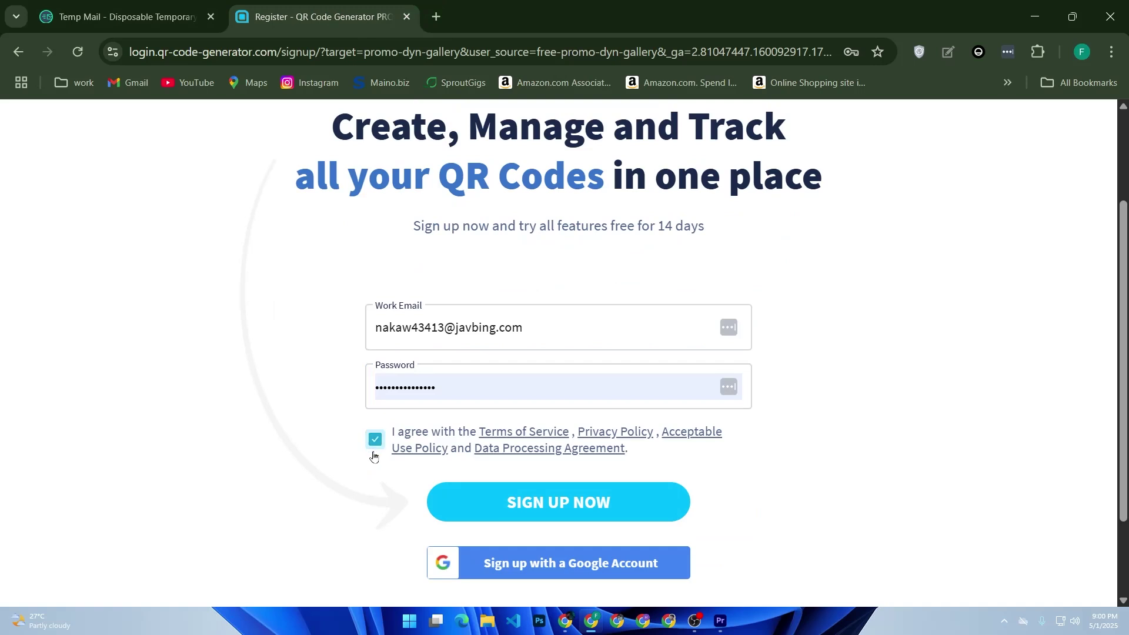
pyautogui.click(514, 509)
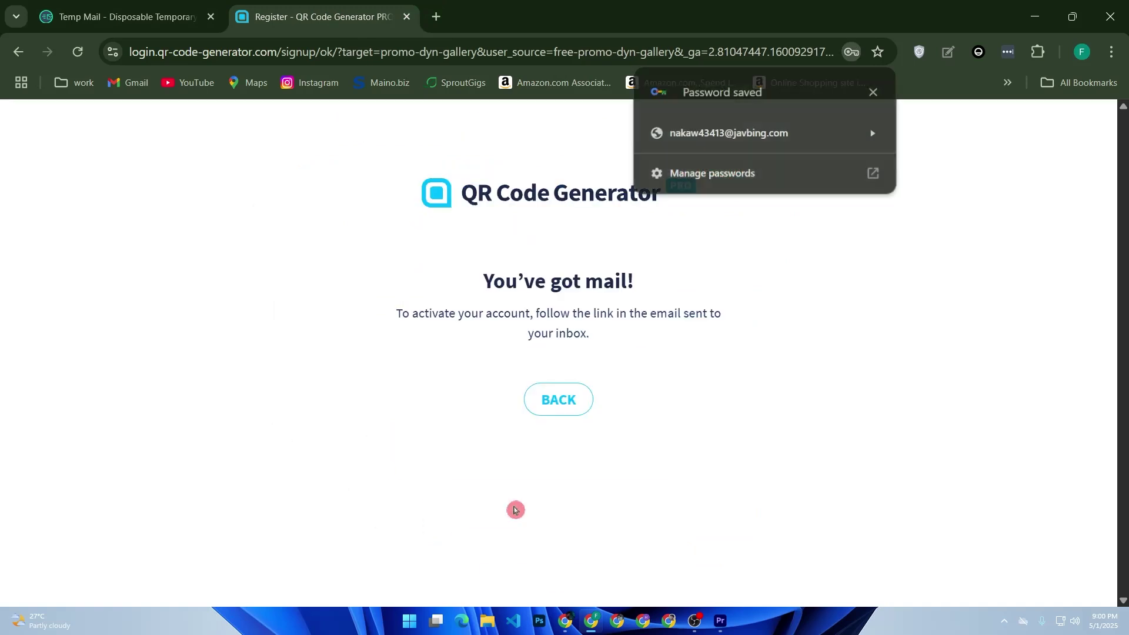
pyautogui.click(875, 92)
# - Open the "Activate your account to create your QR Code" message in Temp Mail and follow its Get Started Now link
pyautogui.scroll(-3, 572, 372)
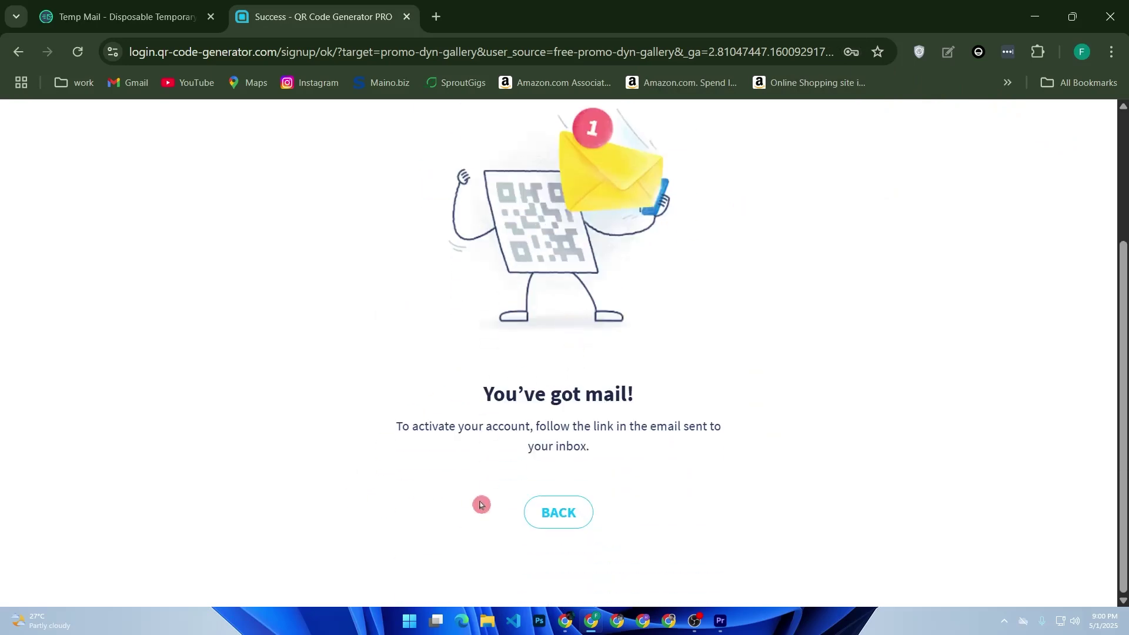
pyautogui.click(118, 16)
pyautogui.scroll(-5, 412, 238)
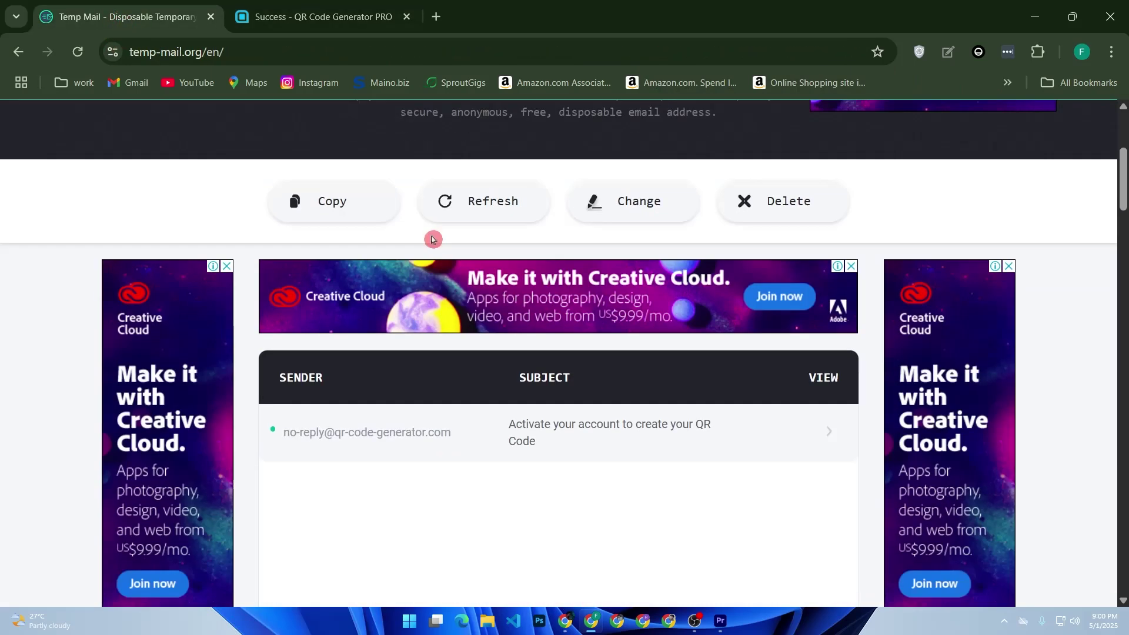
pyautogui.click(581, 430)
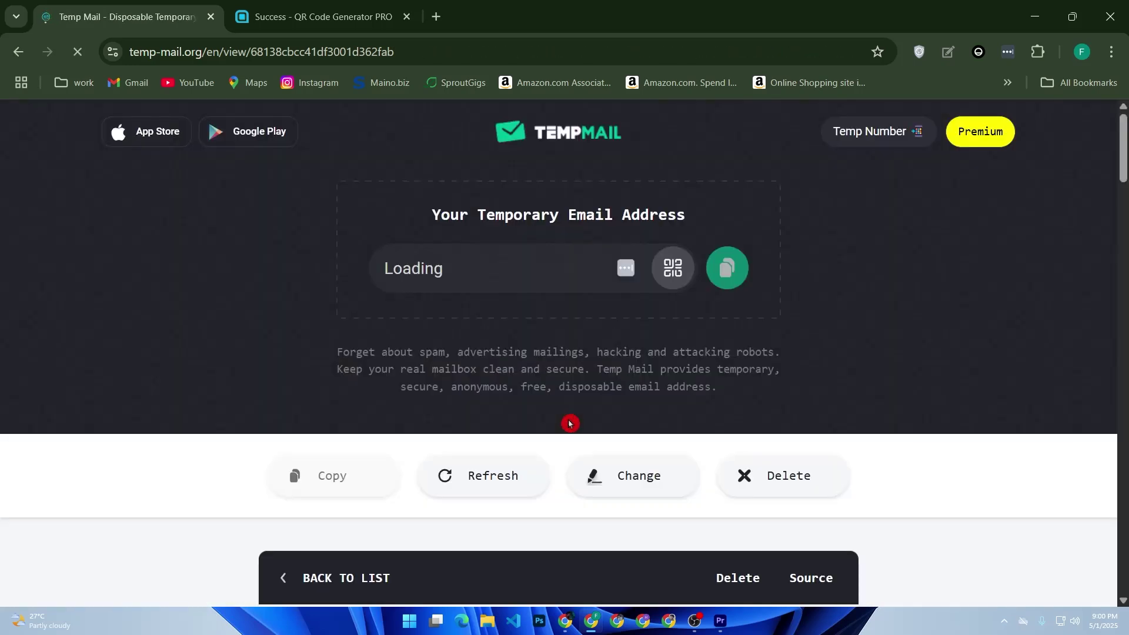
pyautogui.scroll(-8, 569, 424)
pyautogui.click(419, 551)
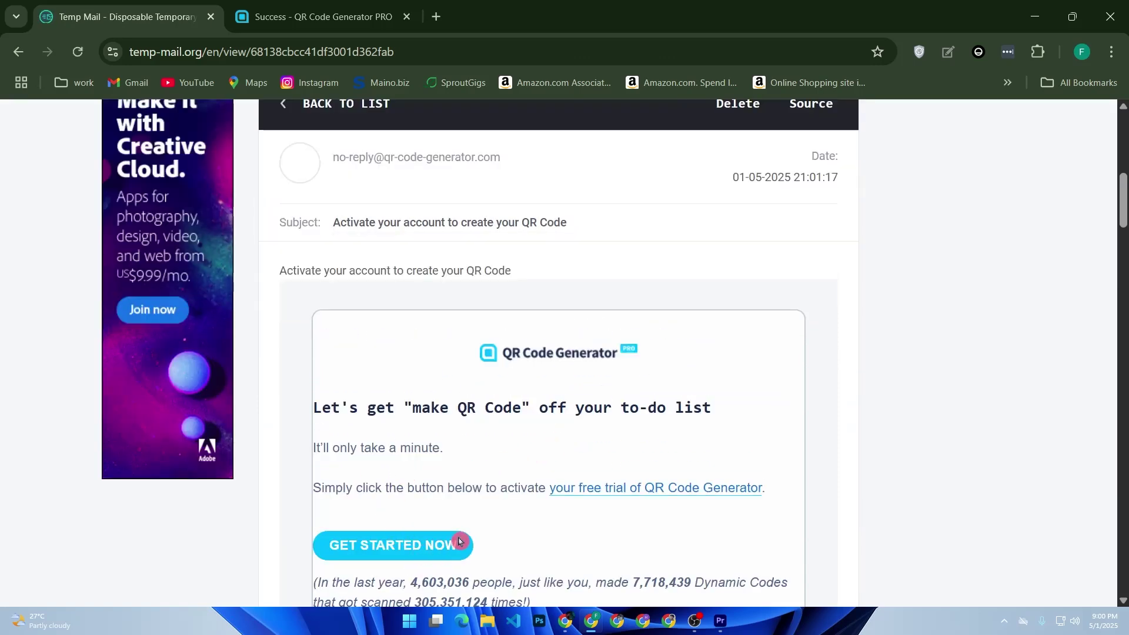
pyautogui.scroll(-2, 443, 459)
pyautogui.click(444, 421)
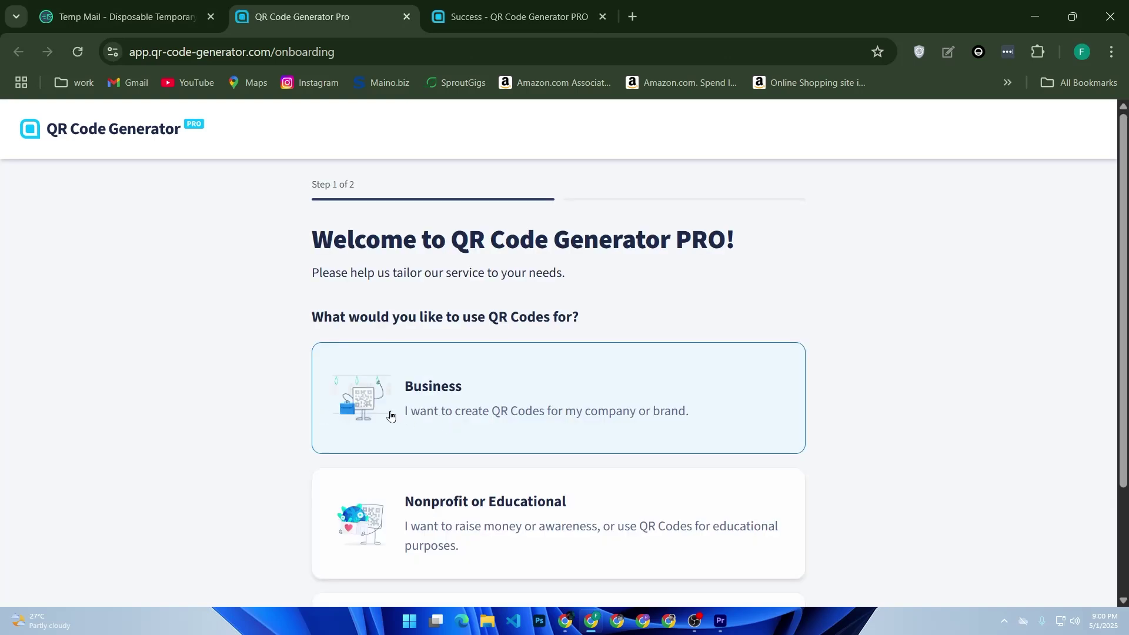
# - Complete the onboarding with Business as the QR Code use and Cities & Culture as the industry
pyautogui.click(413, 392)
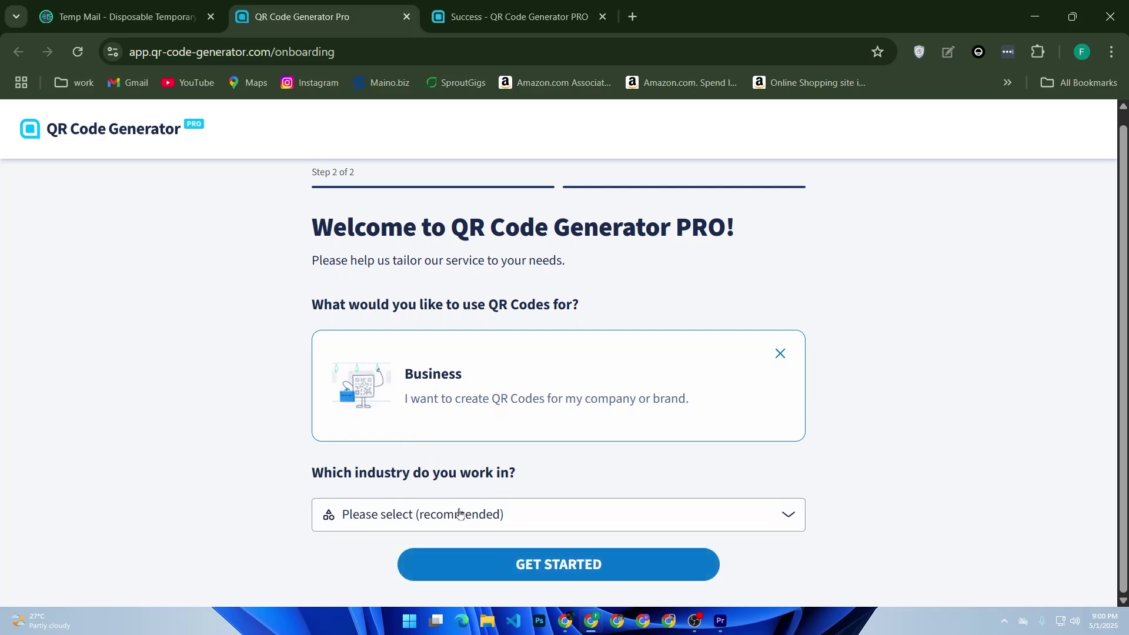
pyautogui.click(551, 520)
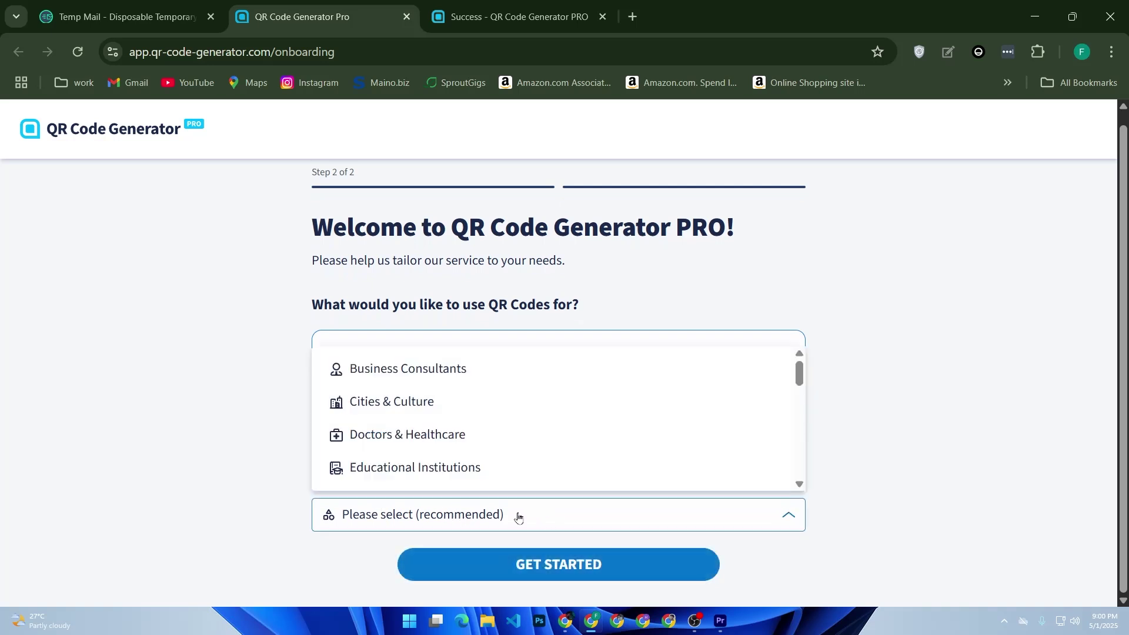
pyautogui.click(435, 407)
pyautogui.click(479, 562)
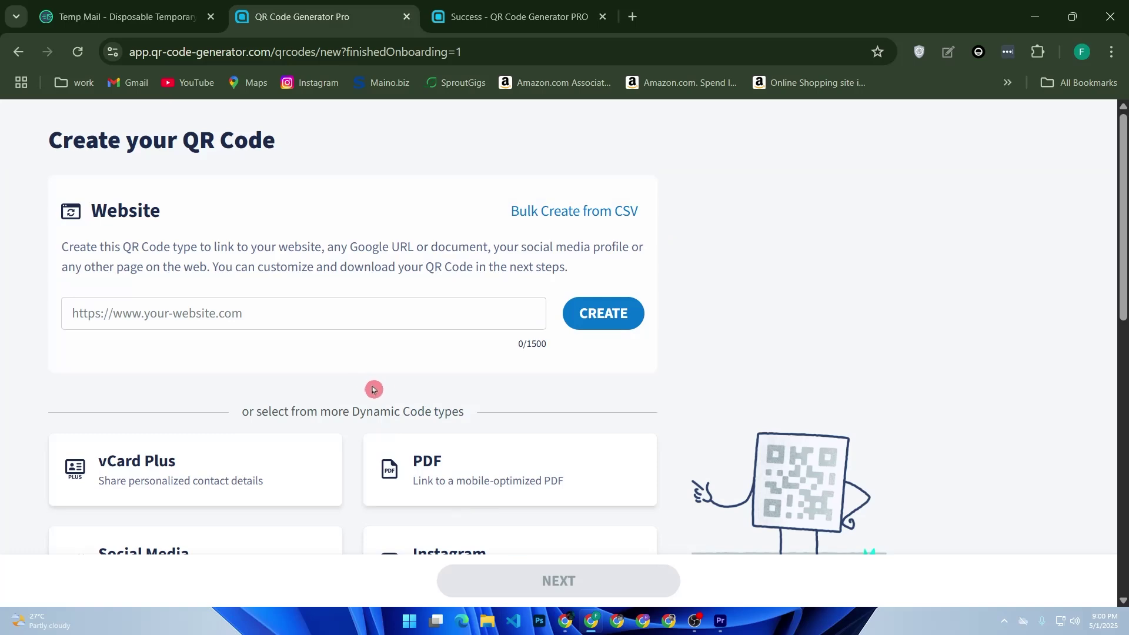
# - Choose Coupons as the dynamic QR Code type and continue to its content setup
pyautogui.scroll(-5, 382, 385)
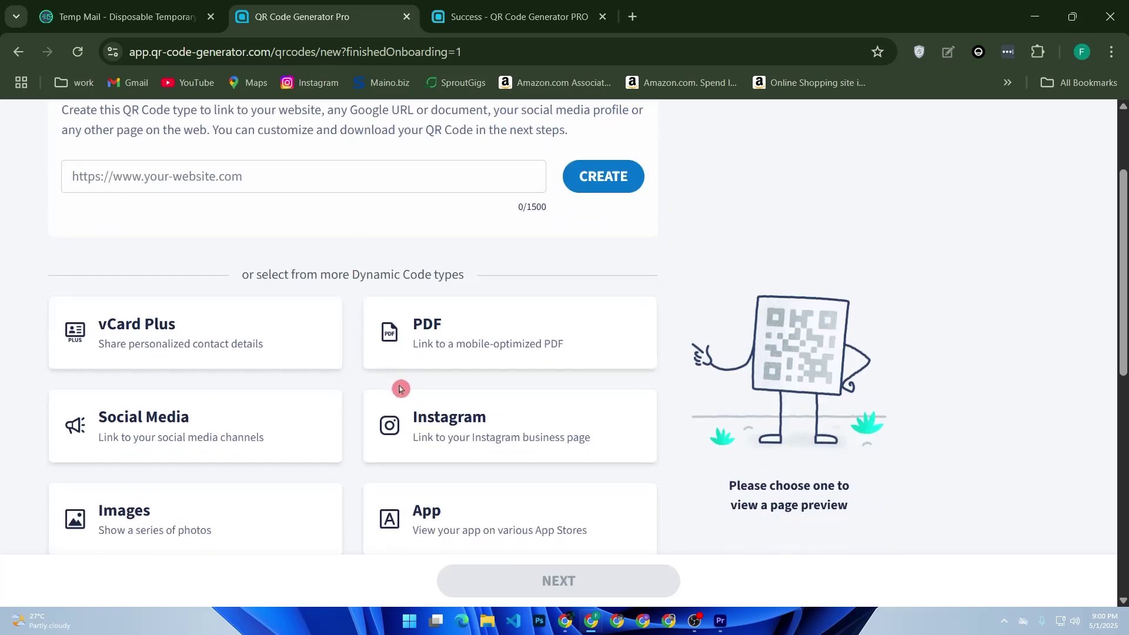
pyautogui.scroll(-2, 394, 395)
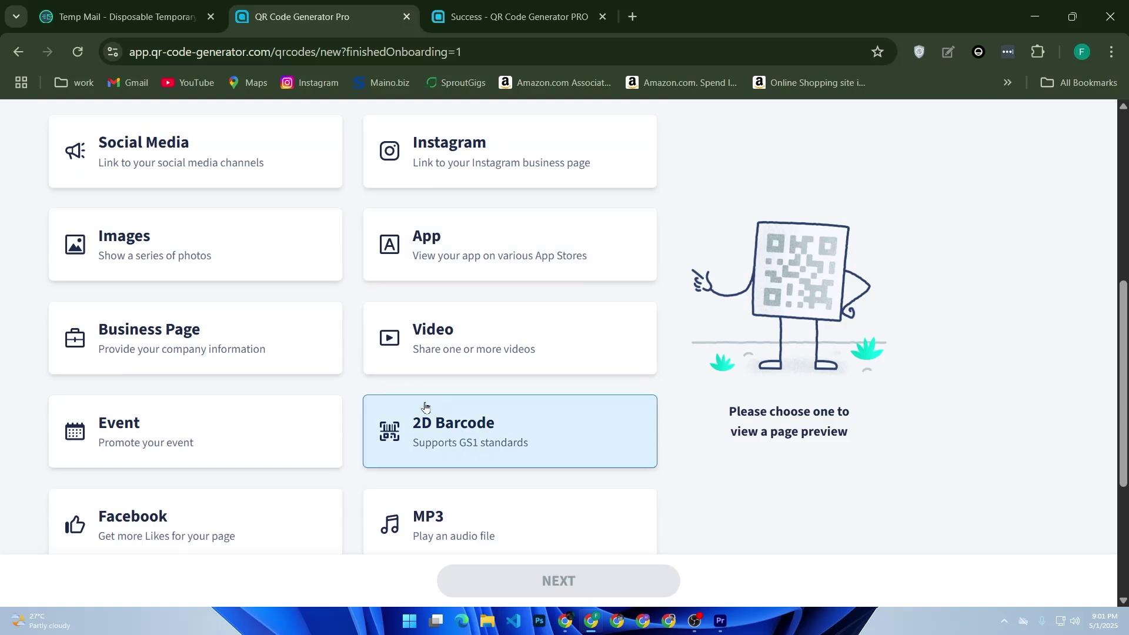
pyautogui.scroll(-2, 380, 459)
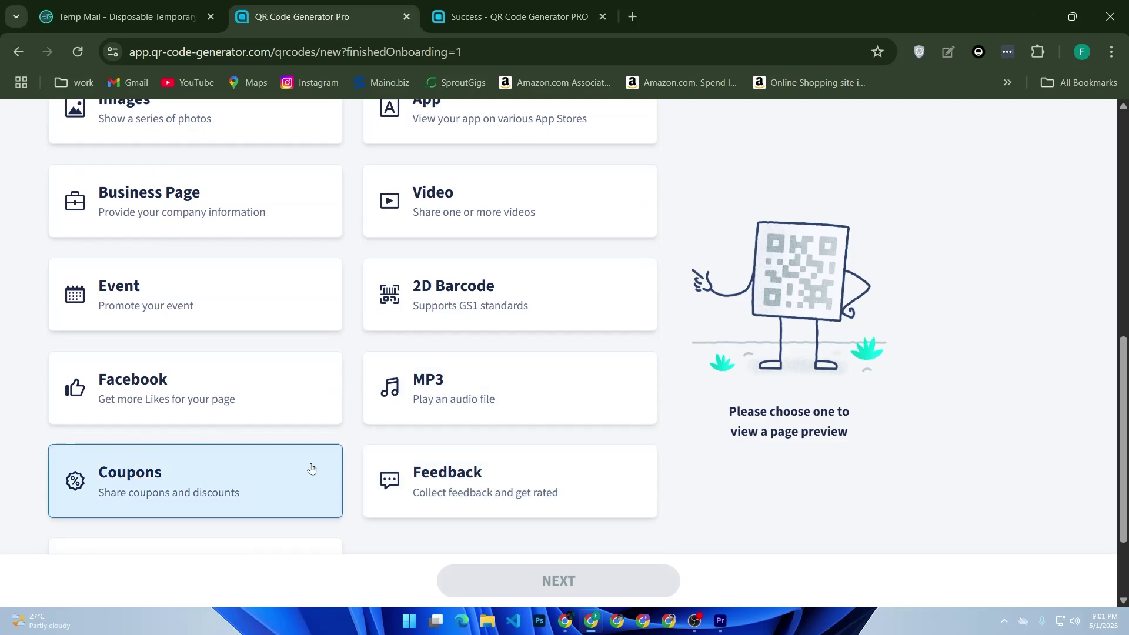
pyautogui.scroll(-2, 300, 470)
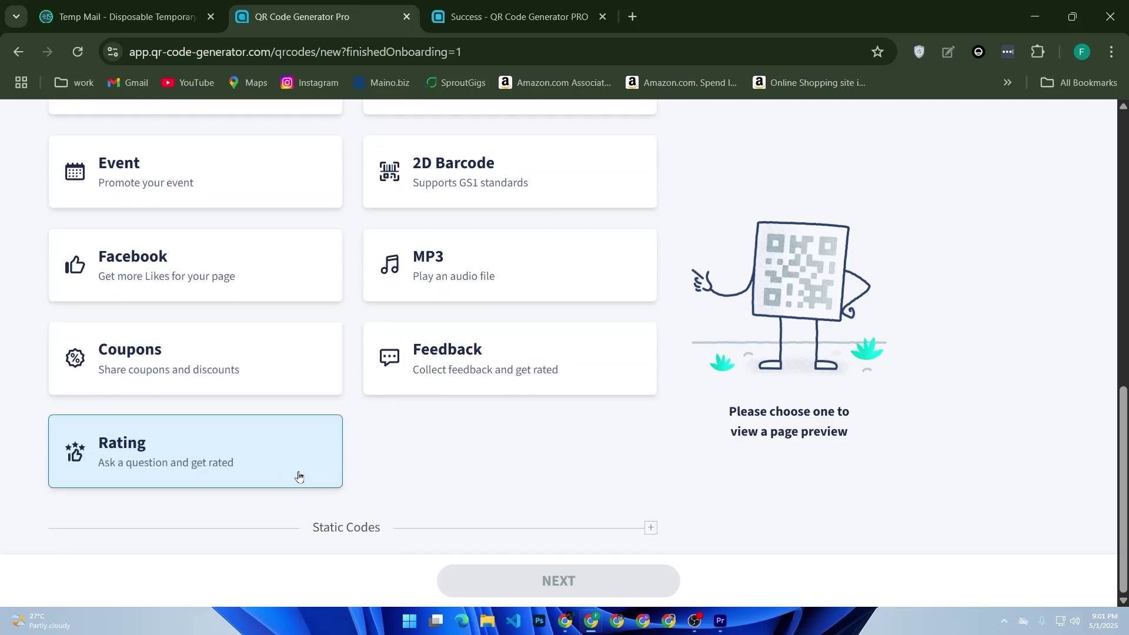
pyautogui.click(217, 379)
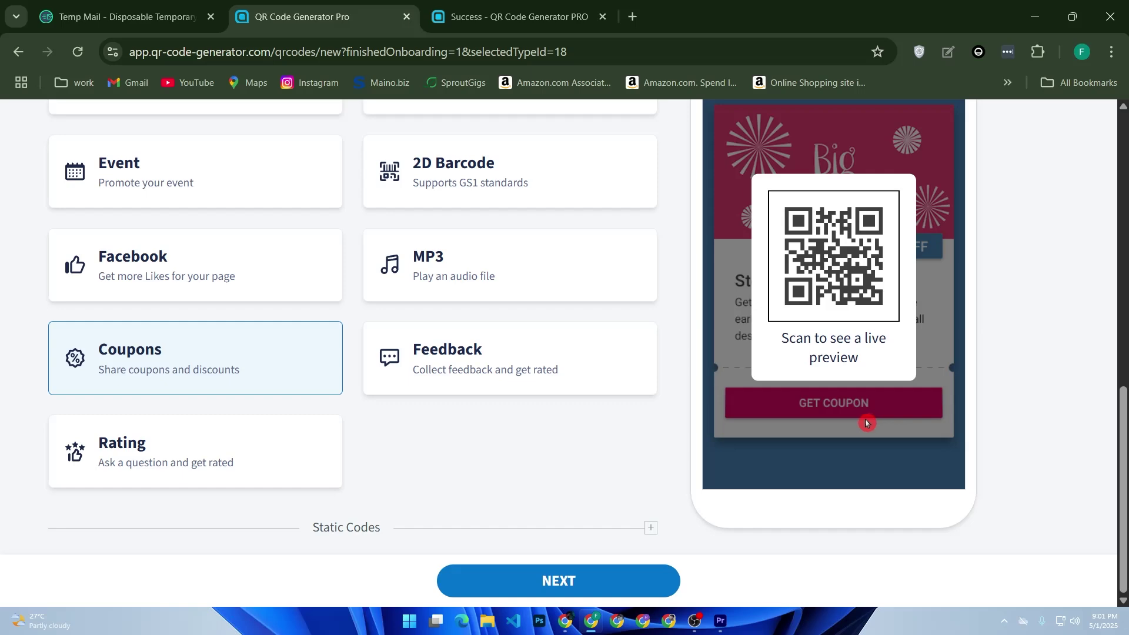
pyautogui.scroll(2, 838, 377)
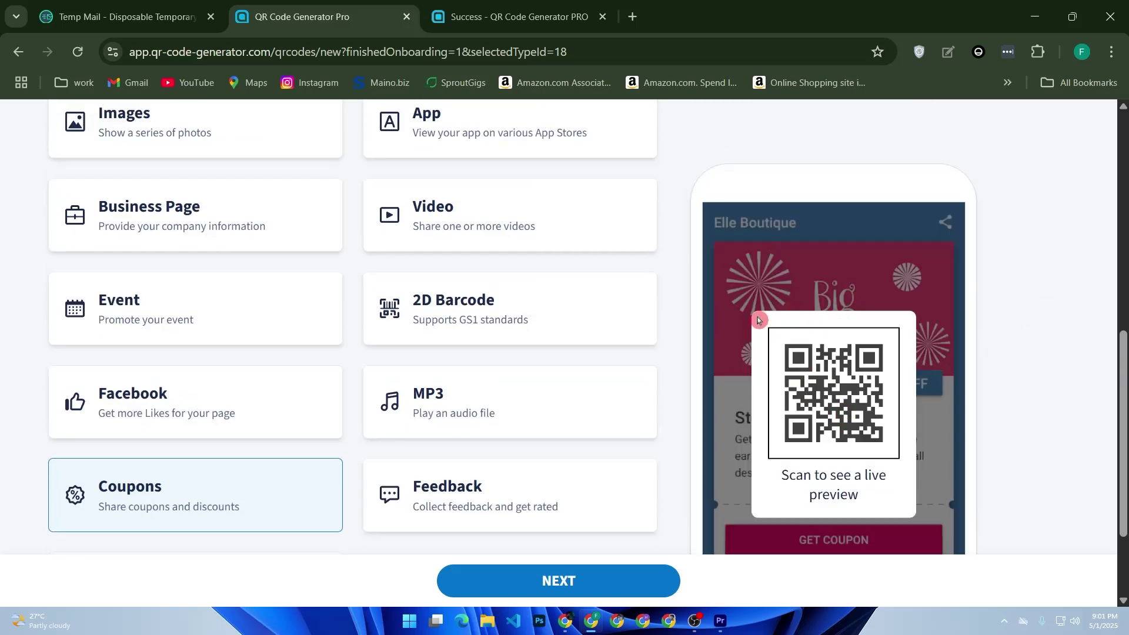
pyautogui.click(585, 584)
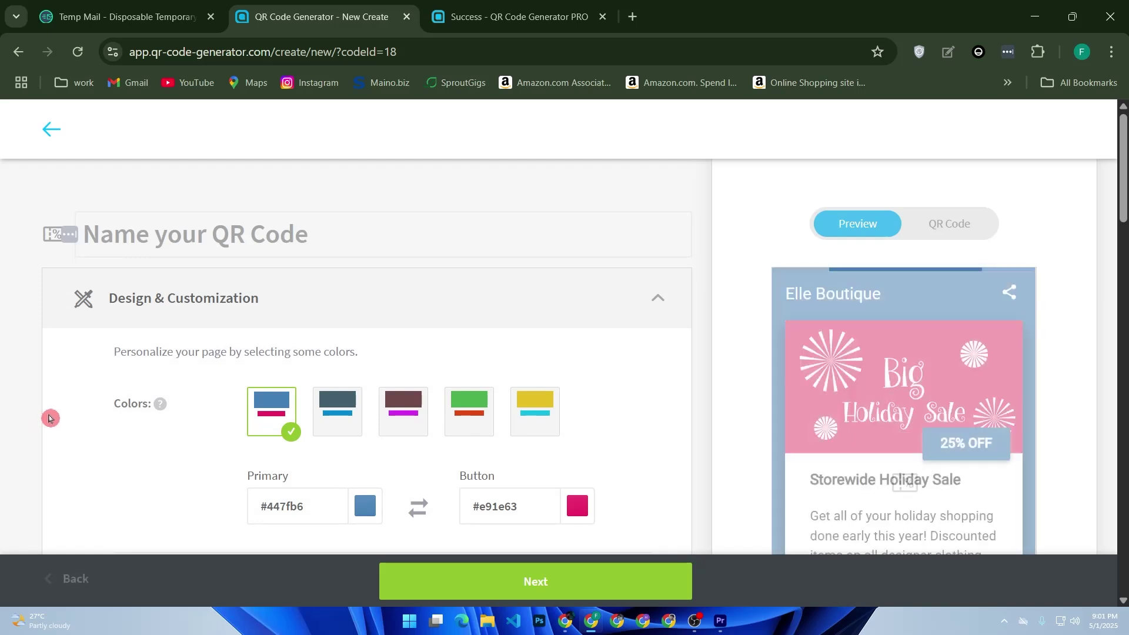
# - Try the preset color schemes and apply the one with primary #45606f and button #0288d1 to the coupon page
pyautogui.click(332, 418)
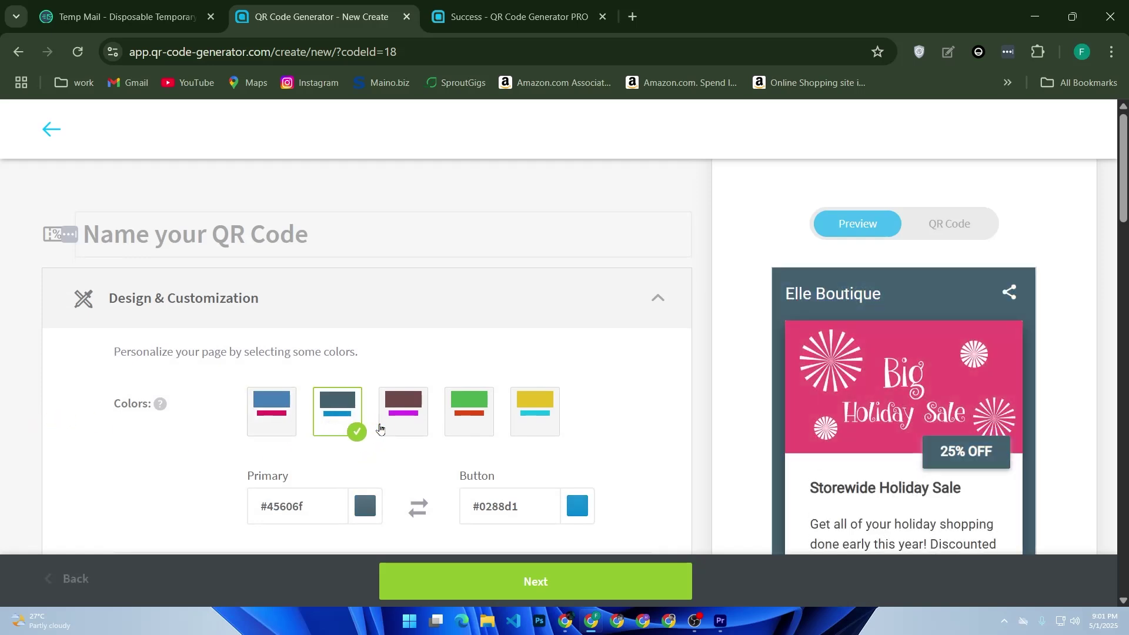
pyautogui.click(421, 427)
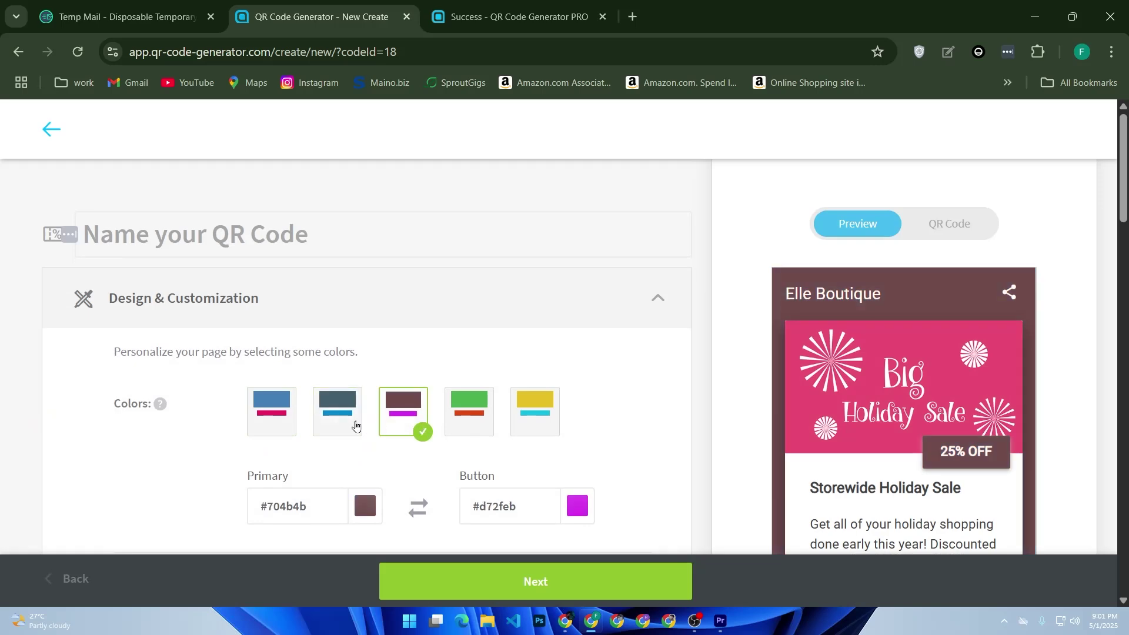
pyautogui.click(355, 425)
# - Replace the company name in Basic Information with the owner's store name
pyautogui.scroll(-3, 441, 411)
pyautogui.scroll(1, 325, 412)
pyautogui.scroll(-2, 331, 415)
pyautogui.scroll(-2, 171, 400)
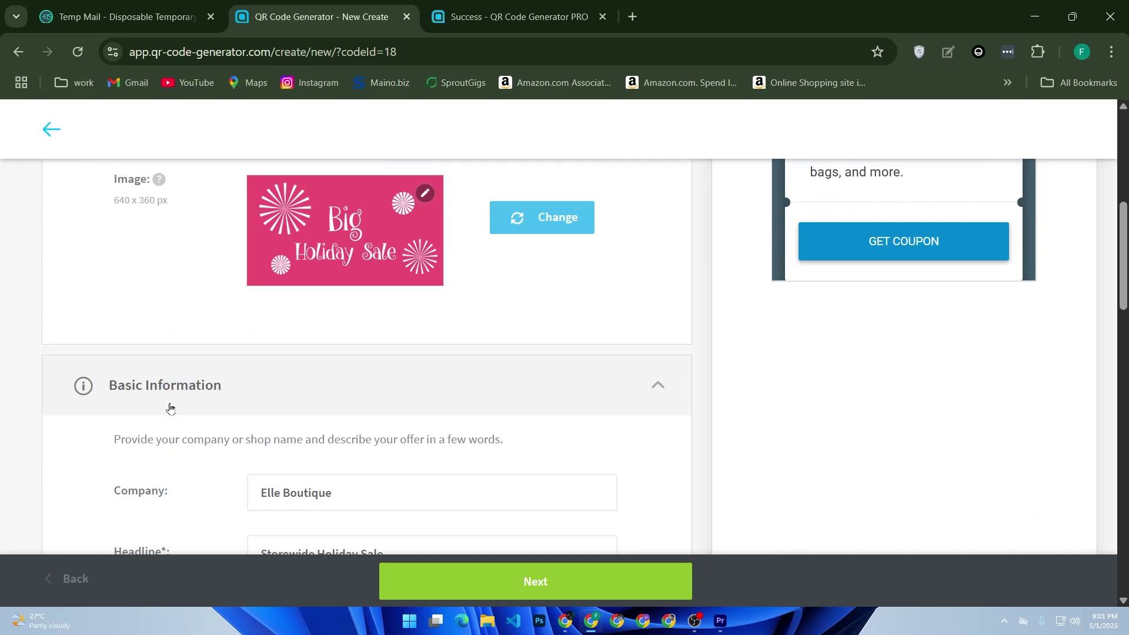
pyautogui.scroll(-2, 170, 408)
pyautogui.scroll(-2, 199, 377)
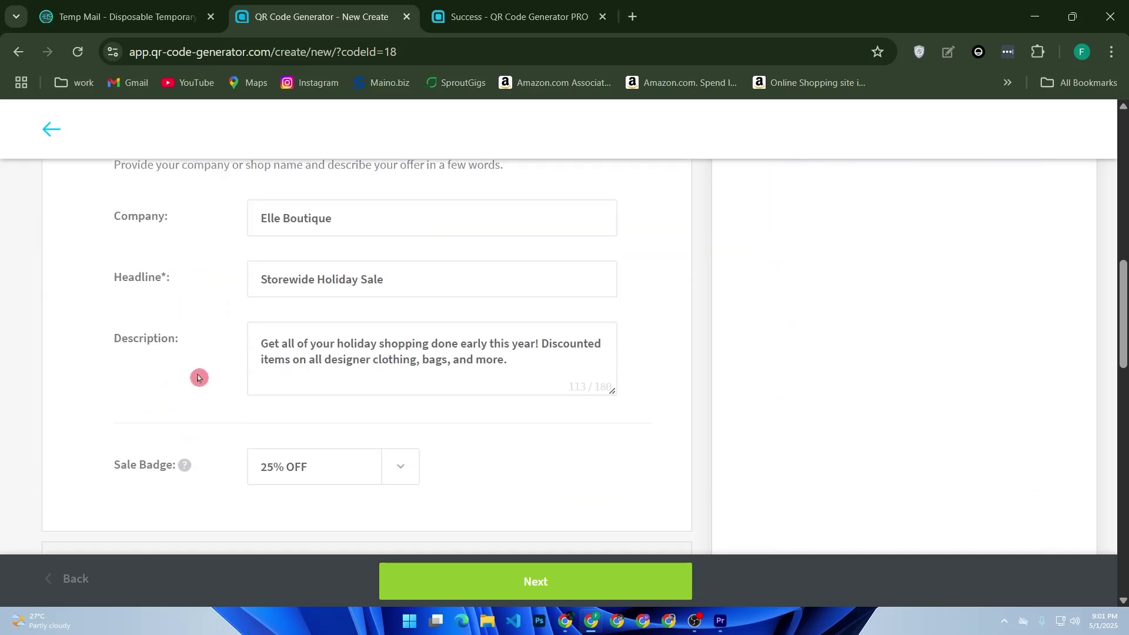
pyautogui.moveTo(255, 219); pyautogui.dragTo(372, 221)
pyautogui.write('Fazle s')
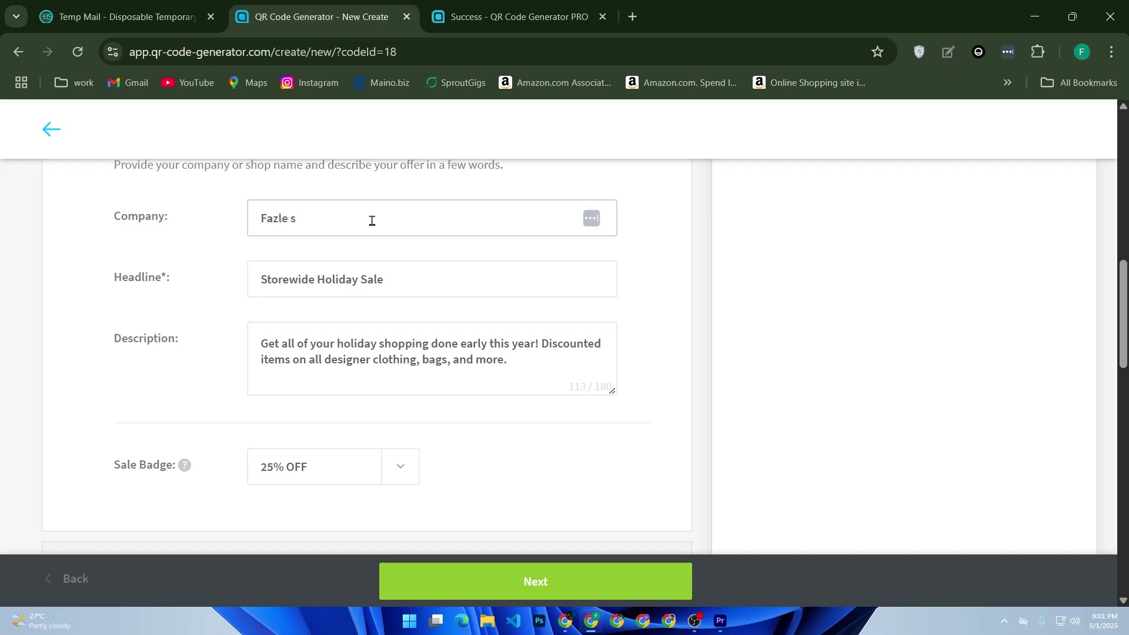
pyautogui.click(291, 294)
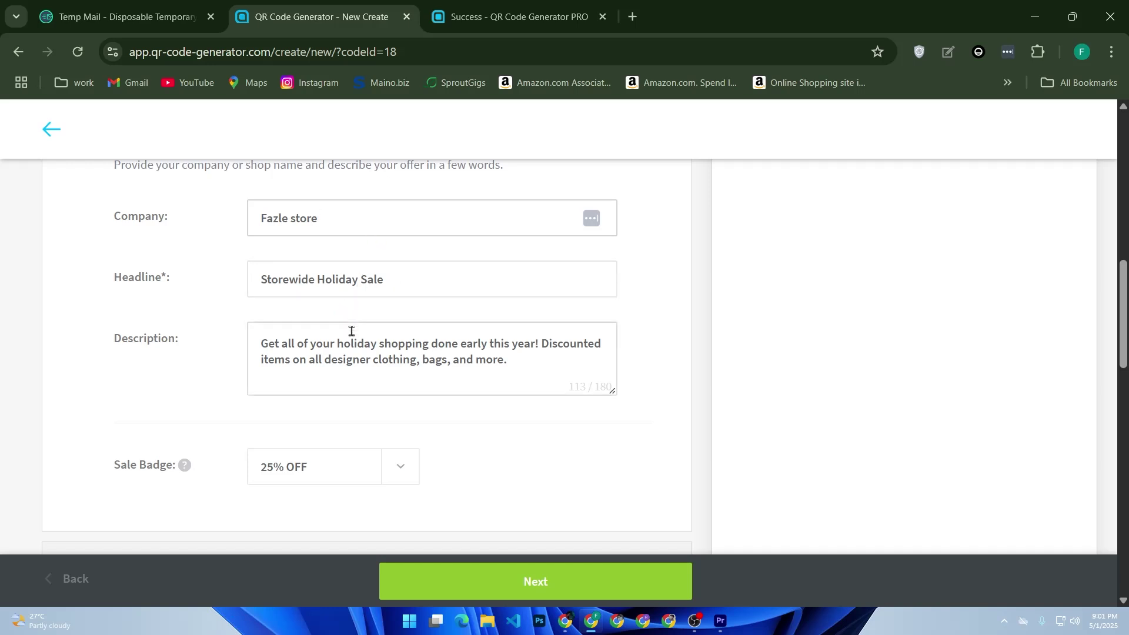
# - Set the Sale Badge to a custom value of 5%
pyautogui.scroll(-2, 306, 347)
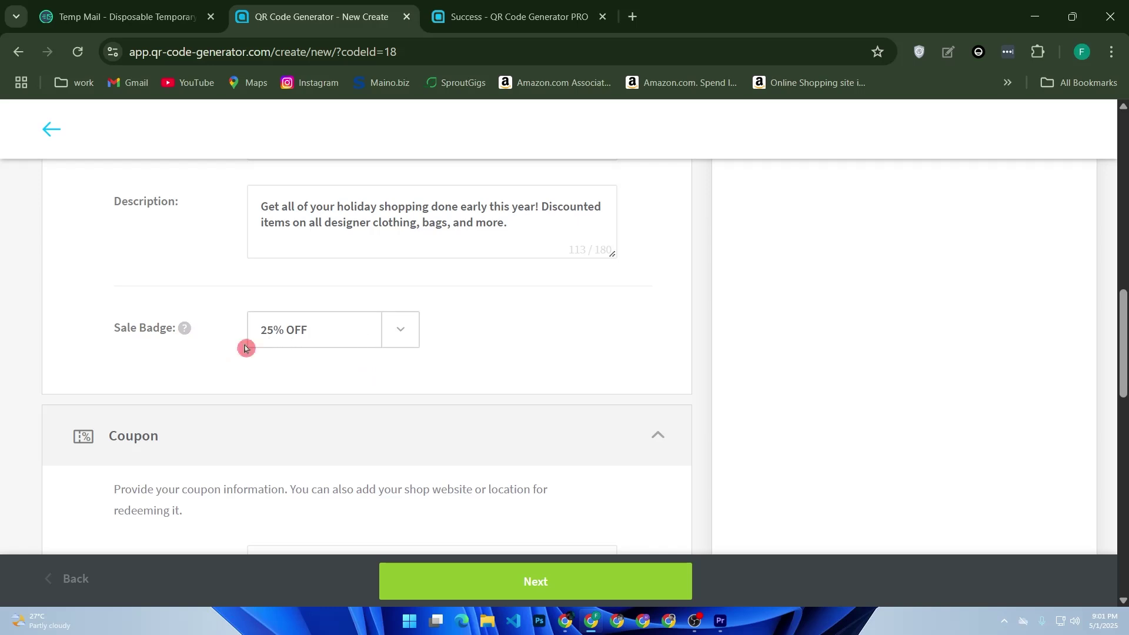
pyautogui.click(413, 341)
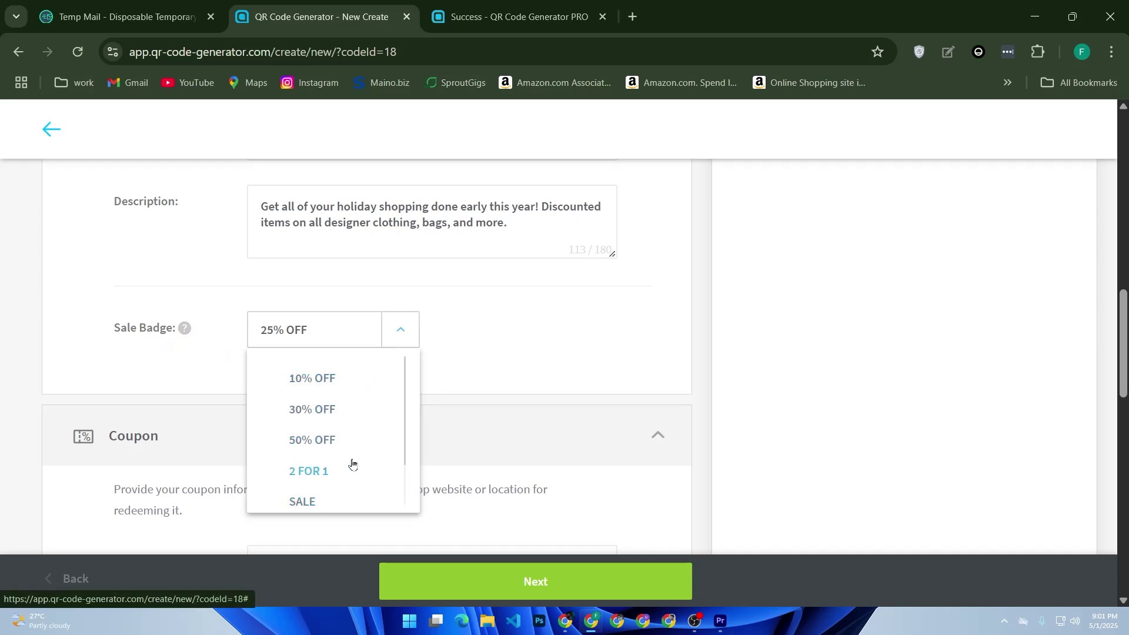
pyautogui.scroll(-1, 347, 458)
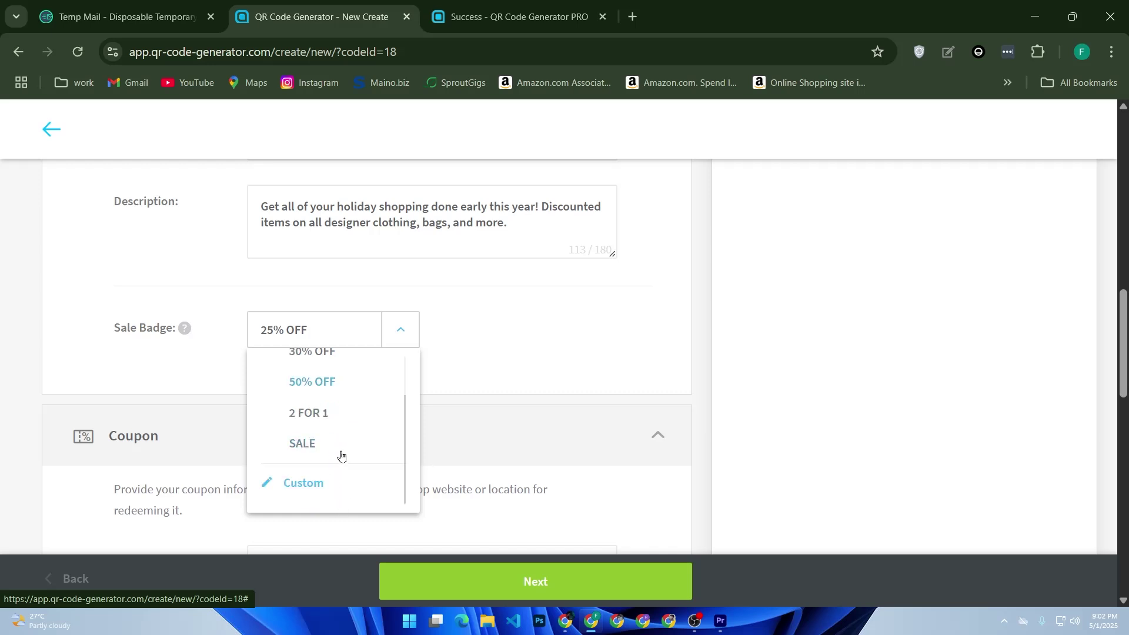
pyautogui.click(300, 483)
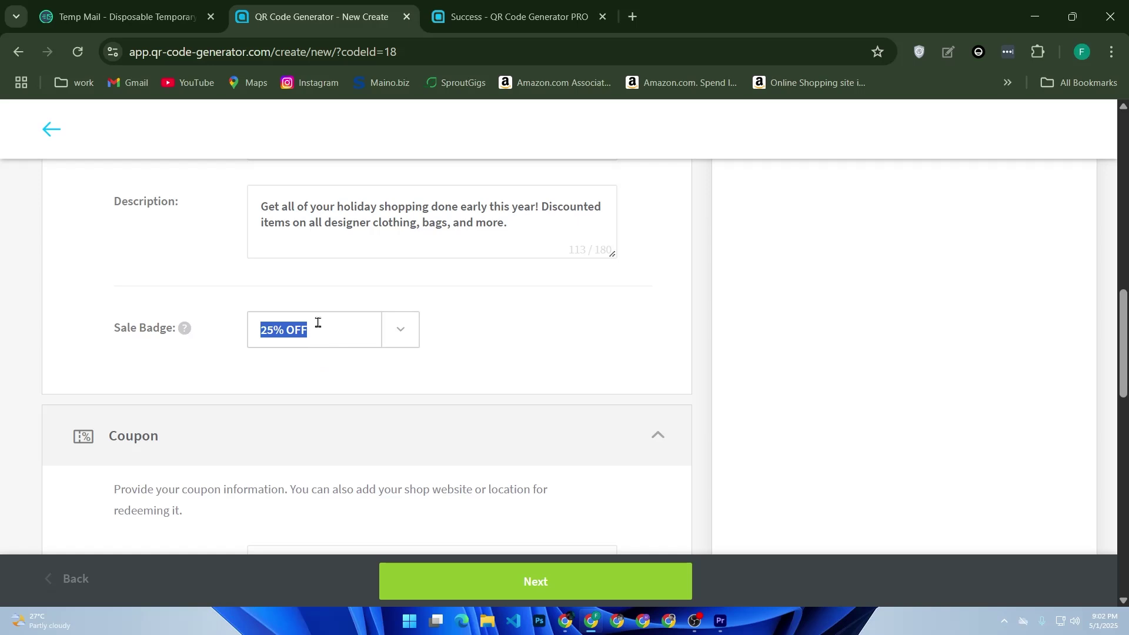
pyautogui.write('free')
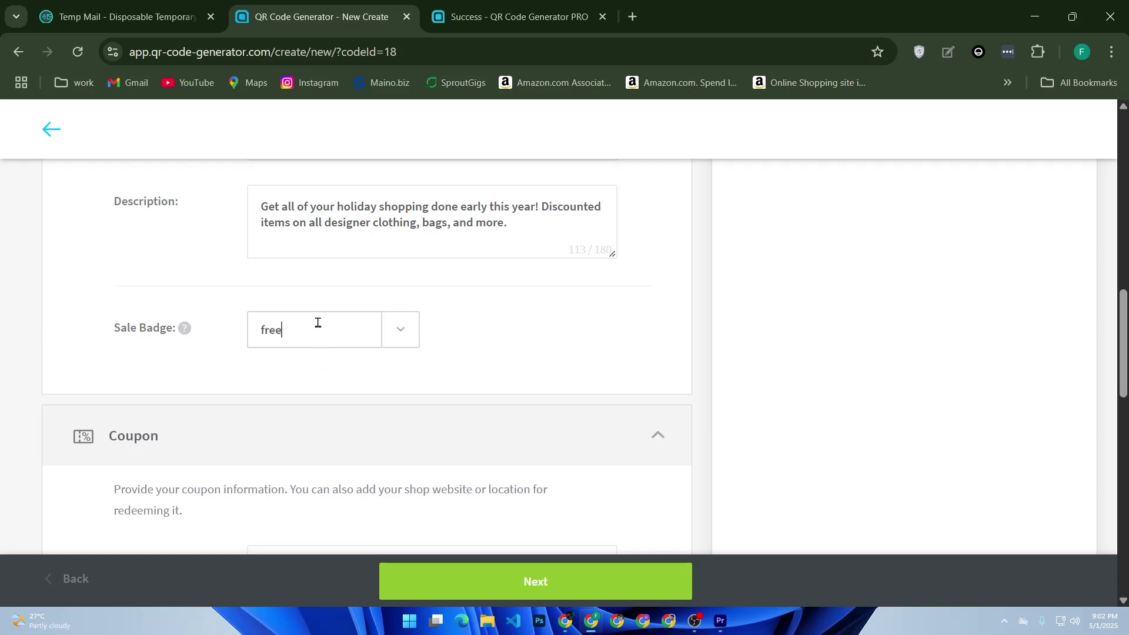
pyautogui.write(' for')
pyautogui.press('BackSpace')
pyautogui.press('BackSpace')
pyautogui.press('BackSpace')
pyautogui.press('BackSpace')
pyautogui.press('BackSpace')
pyautogui.press('BackSpace')
pyautogui.press('BackSpace')
pyautogui.press('BackSpace')
pyautogui.write('str')
pyautogui.press('BackSpace')
pyautogui.write('o')
pyautogui.press('BackSpace')
pyautogui.press('BackSpace')
pyautogui.press('BackSpace')
pyautogui.press('BackSpace')
pyautogui.press('BackSpace')
pyautogui.press('BackSpace')
pyautogui.press('BackSpace')
pyautogui.press('BackSpace')
pyautogui.press('BackSpace')
pyautogui.press('BackSpace')
pyautogui.press('BackSpace')
pyautogui.press('BackSpace')
pyautogui.press('BackSpace')
pyautogui.press('BackSpace')
pyautogui.press('BackSpace')
pyautogui.press('BackSpace')
# - Change the Coupon Name to DIGITAL5OFF
pyautogui.scroll(-2, 309, 336)
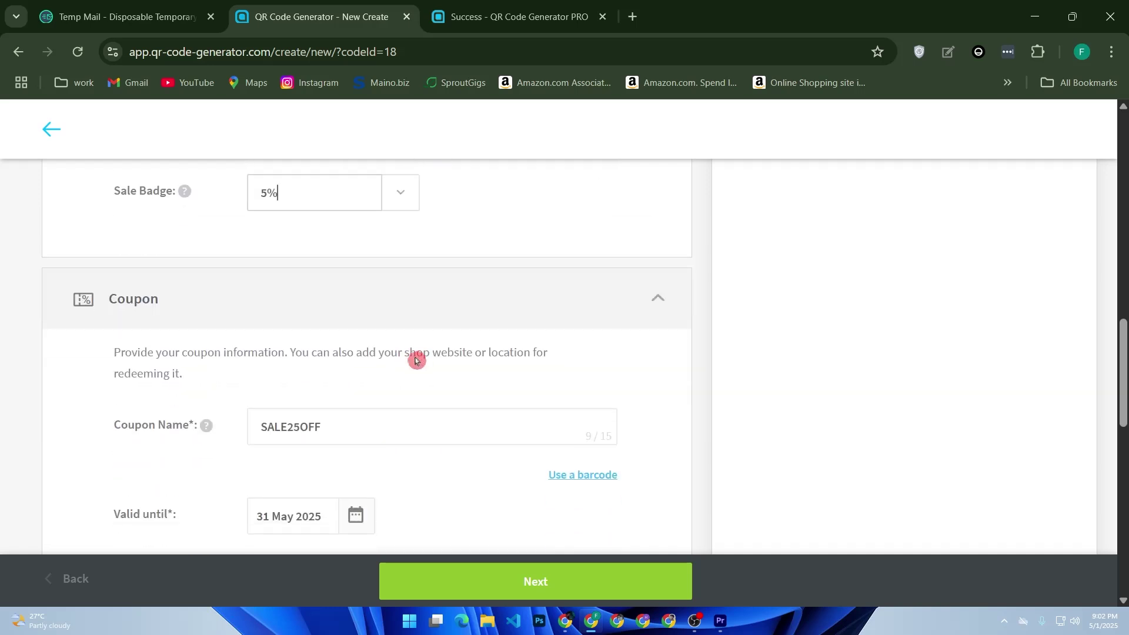
pyautogui.click(353, 423)
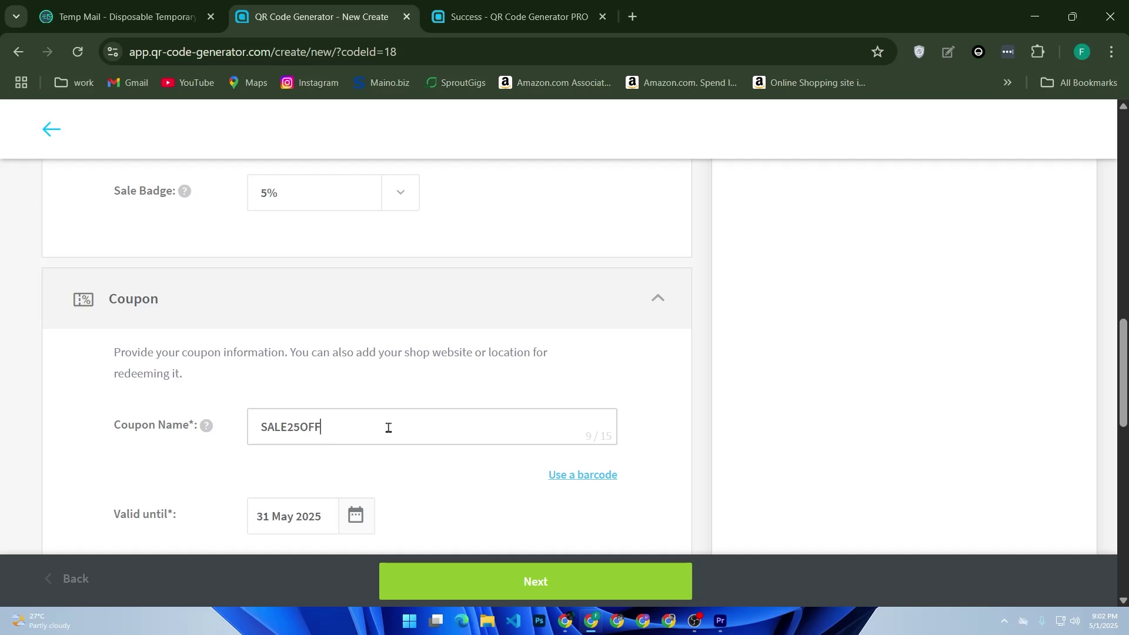
pyautogui.moveTo(388, 428); pyautogui.dragTo(220, 436)
pyautogui.click(285, 416)
pyautogui.press('Delete')
pyautogui.press('BackSpace')
pyautogui.press('BackSpace')
pyautogui.press('BackSpace')
pyautogui.write('DIGITAL')
pyautogui.press('BackSpace')
pyautogui.press('BackSpace')
pyautogui.write('5')
# - Set the coupon's Valid until date to 10 Jun 2025
pyautogui.scroll(-2, 444, 494)
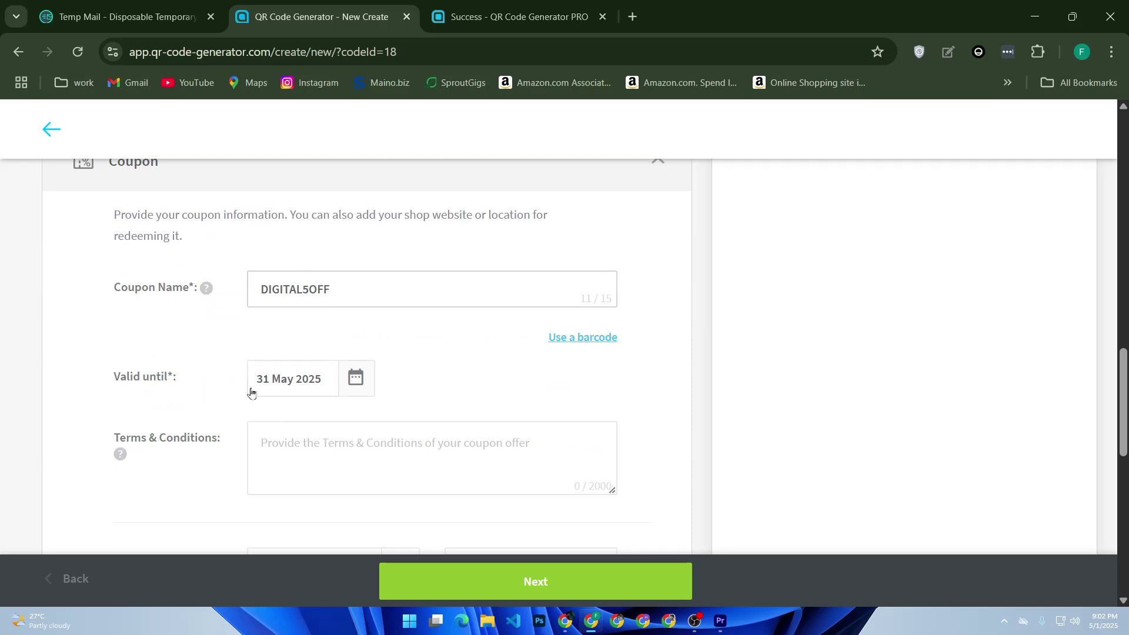
pyautogui.click(354, 377)
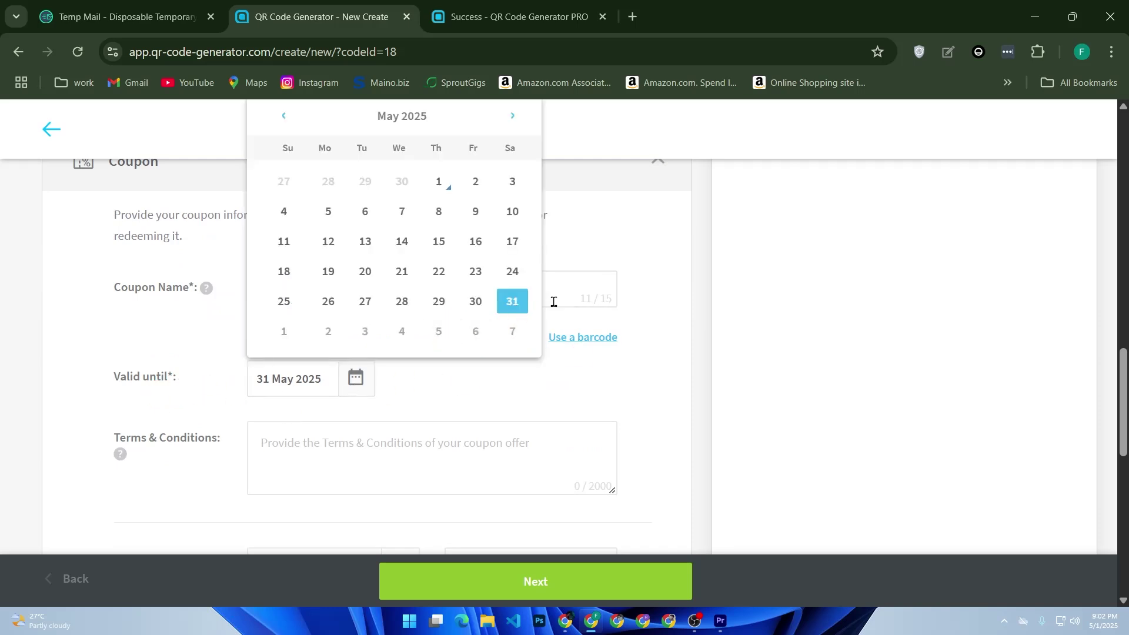
pyautogui.click(513, 115)
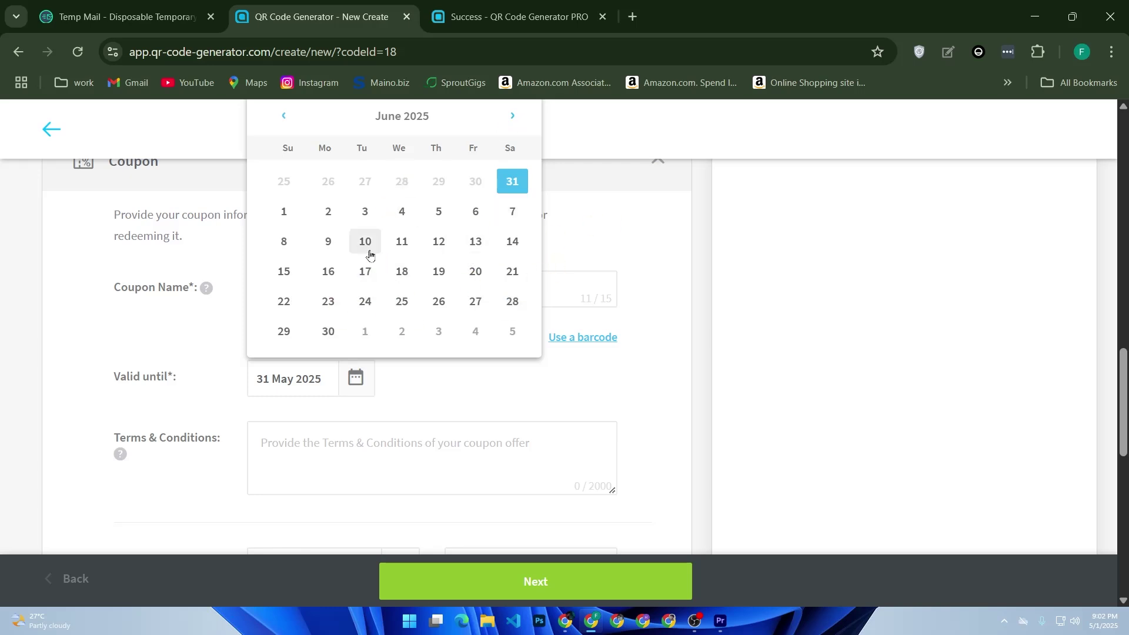
pyautogui.click(365, 241)
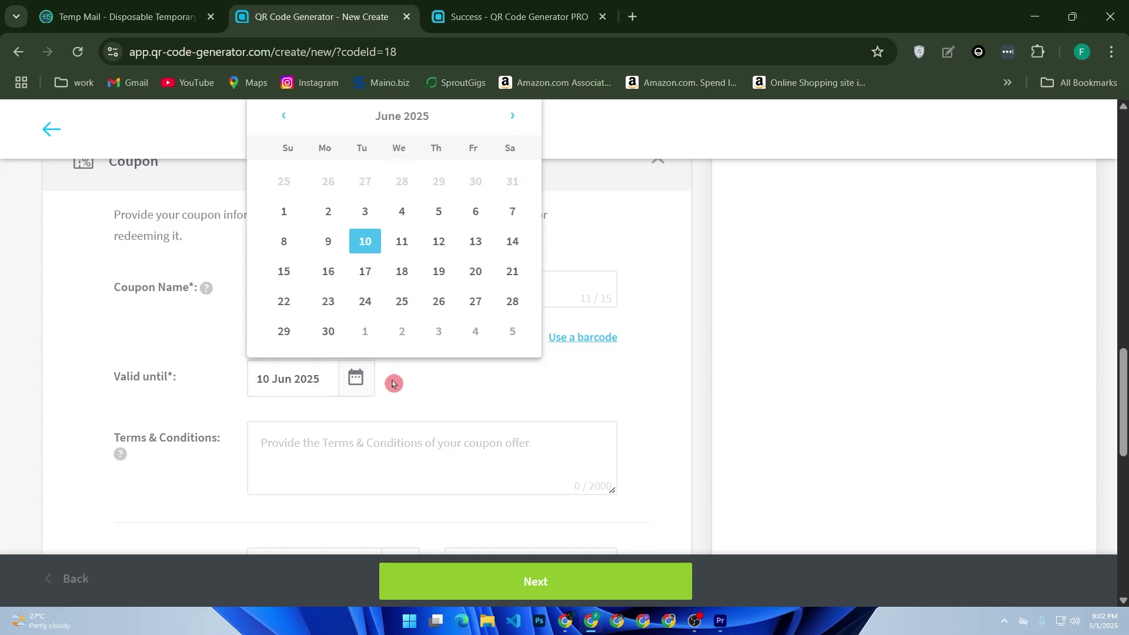
pyautogui.click(442, 389)
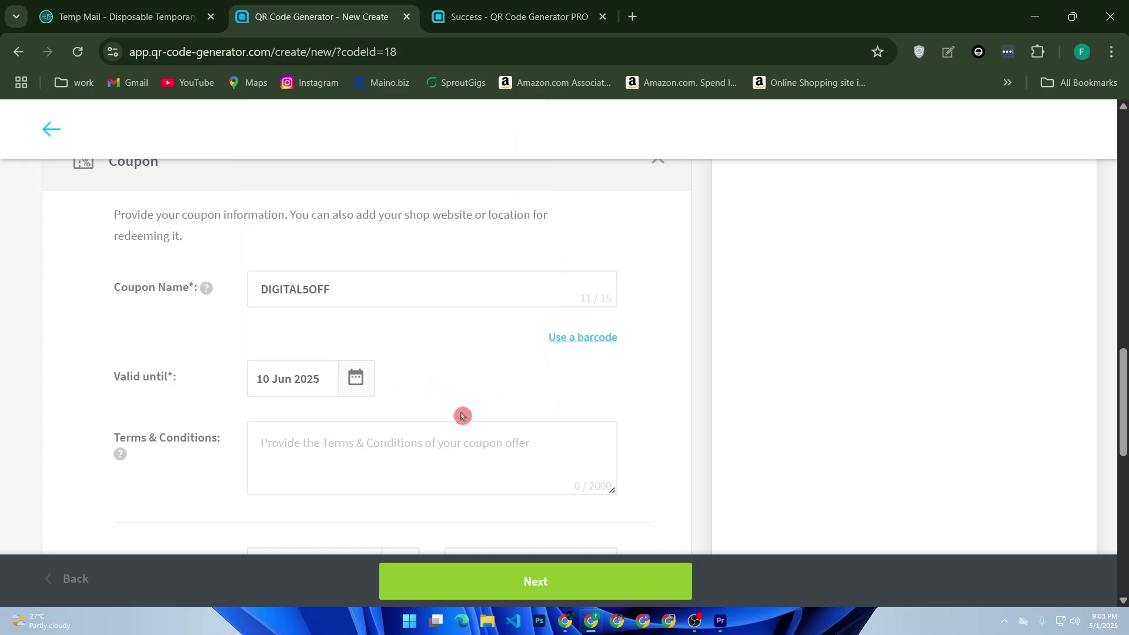
# - Keep the remaining coupon and Welcome Screen defaults and proceed to the QR Code design options
pyautogui.scroll(-2, 468, 407)
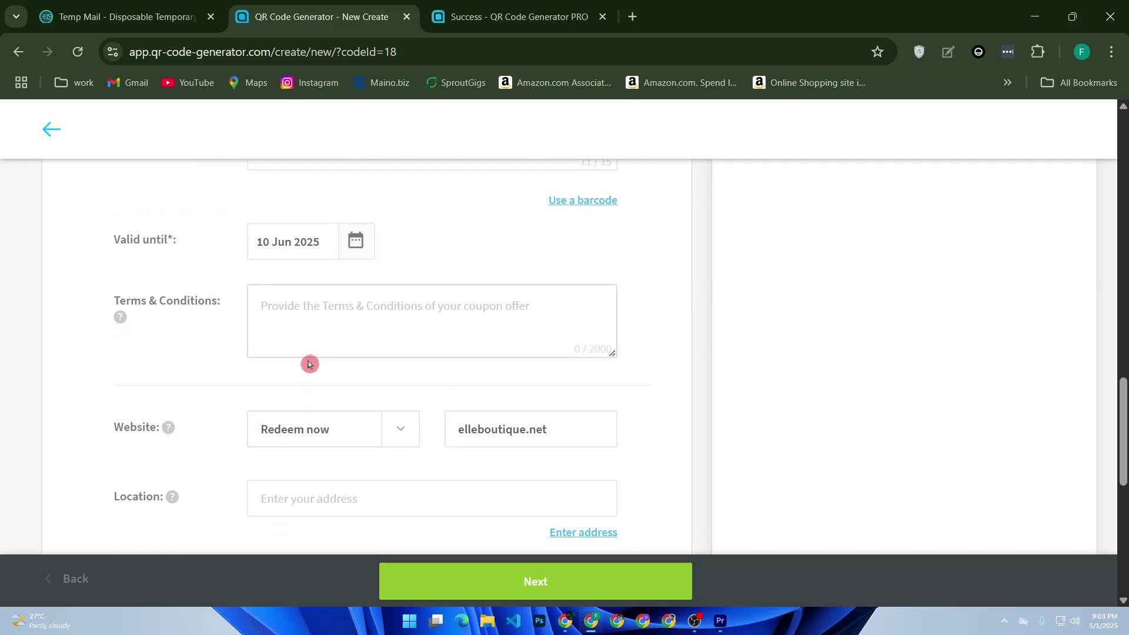
pyautogui.scroll(-2, 310, 364)
pyautogui.scroll(-4, 372, 340)
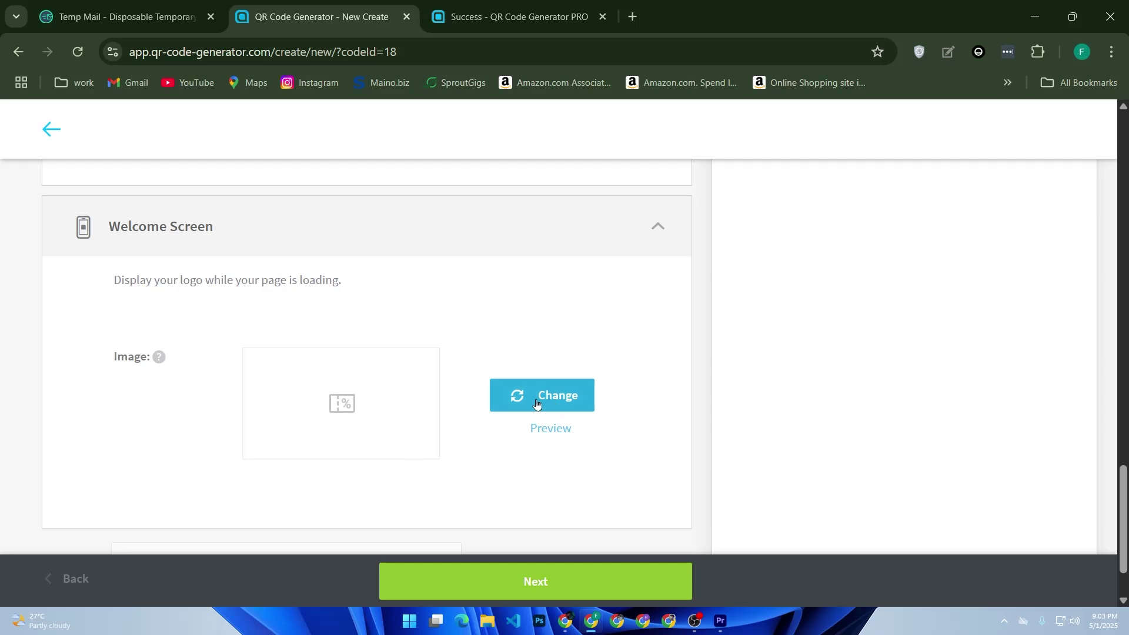
pyautogui.moveTo(441, 402); pyautogui.dragTo(496, 600)
pyautogui.click(496, 600)
pyautogui.moveTo(492, 479); pyautogui.dragTo(494, 483)
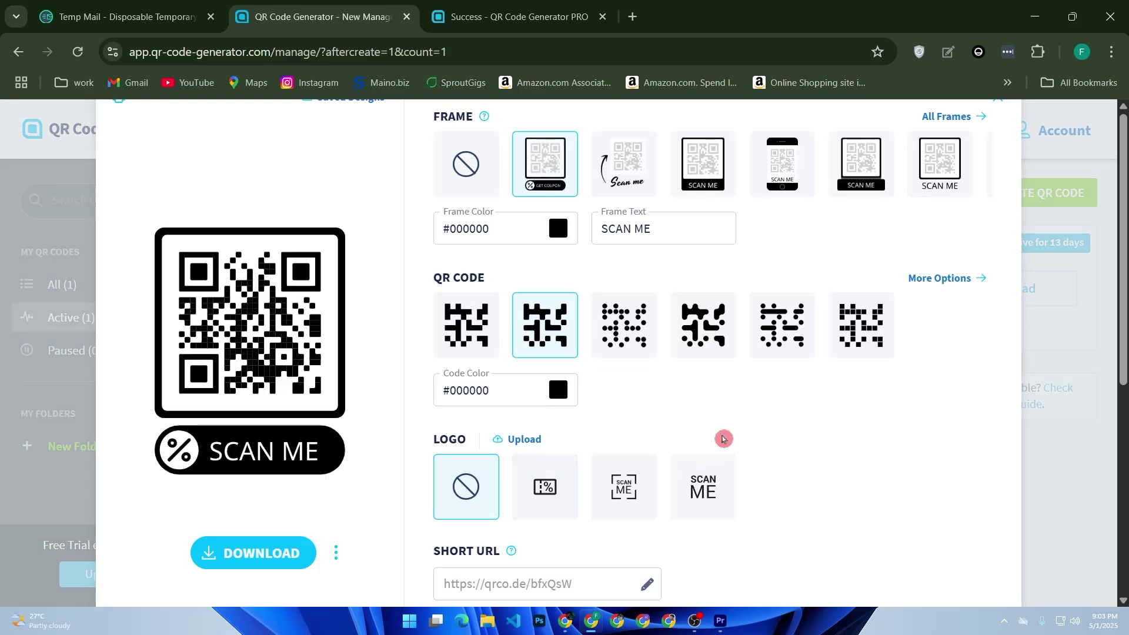
# - Style the QR Code with the bracketed SCAN ME logo, the round-dot pattern and the bordered frame with a solid SCAN ME base
pyautogui.click(624, 491)
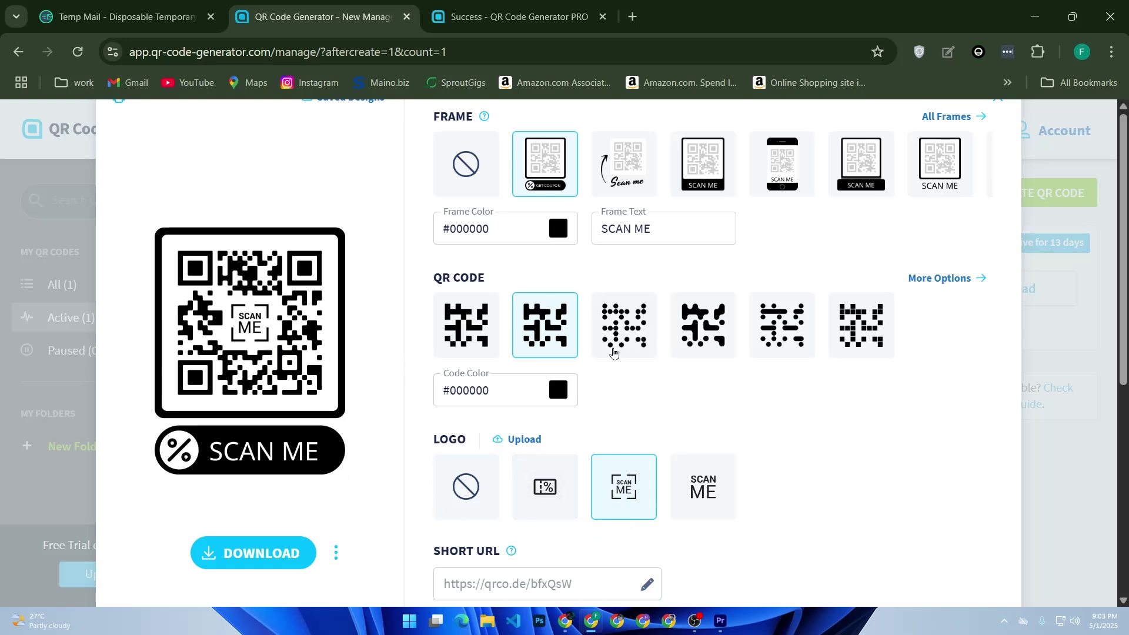
pyautogui.click(624, 345)
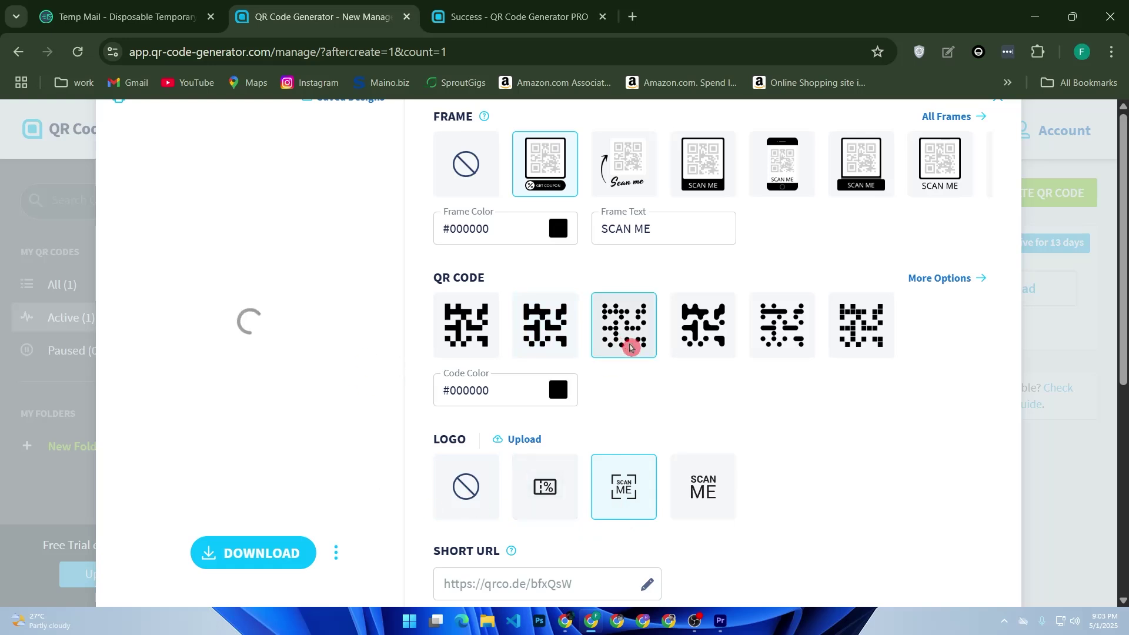
pyautogui.click(694, 160)
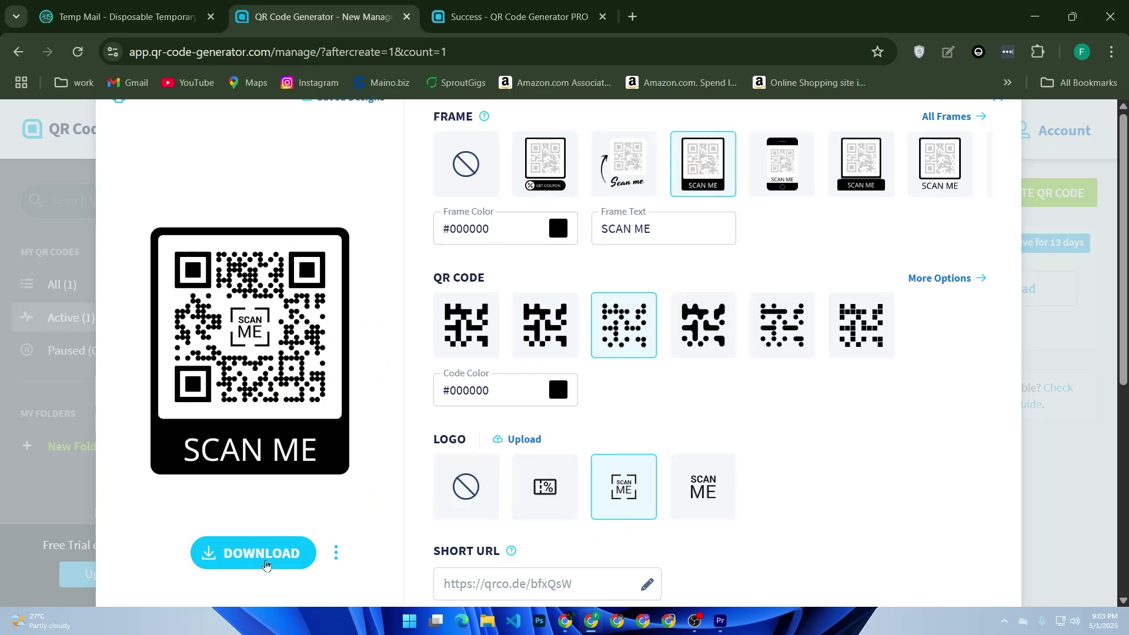
# - Download the QR Code to Downloads as the PNG image My_Coupon and open the saved file
pyautogui.click(270, 566)
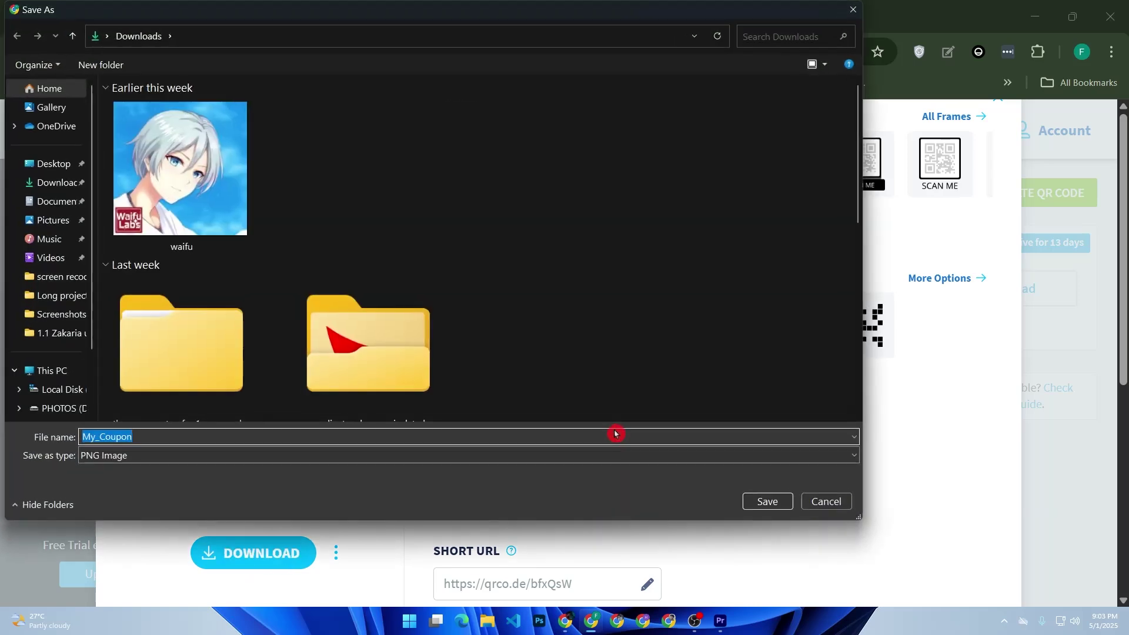
pyautogui.click(764, 502)
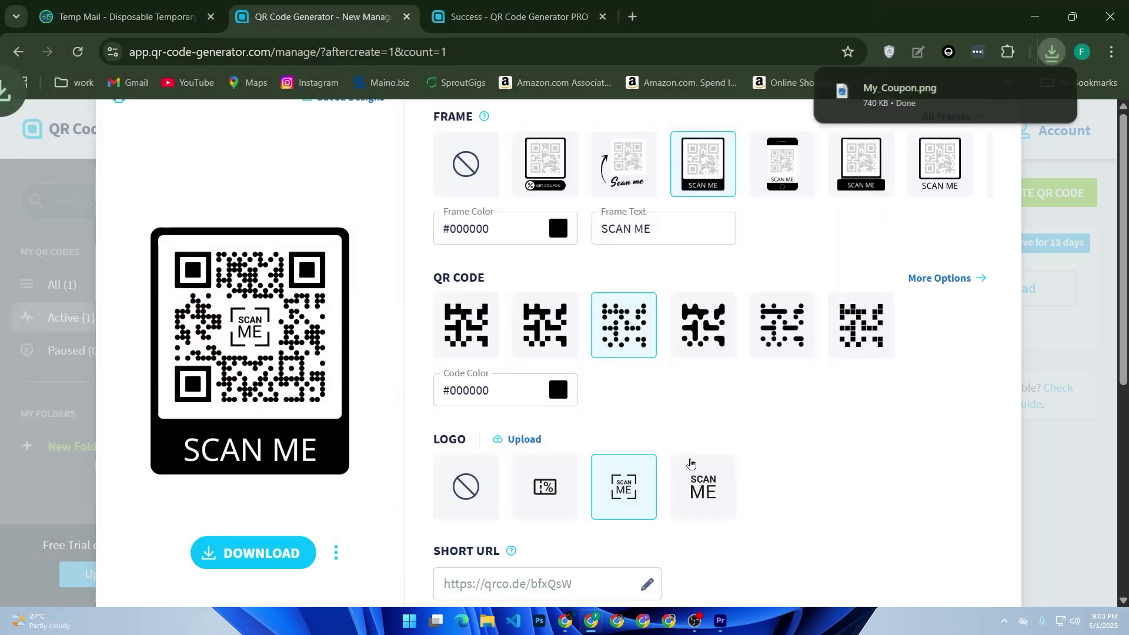
pyautogui.click(1016, 94)
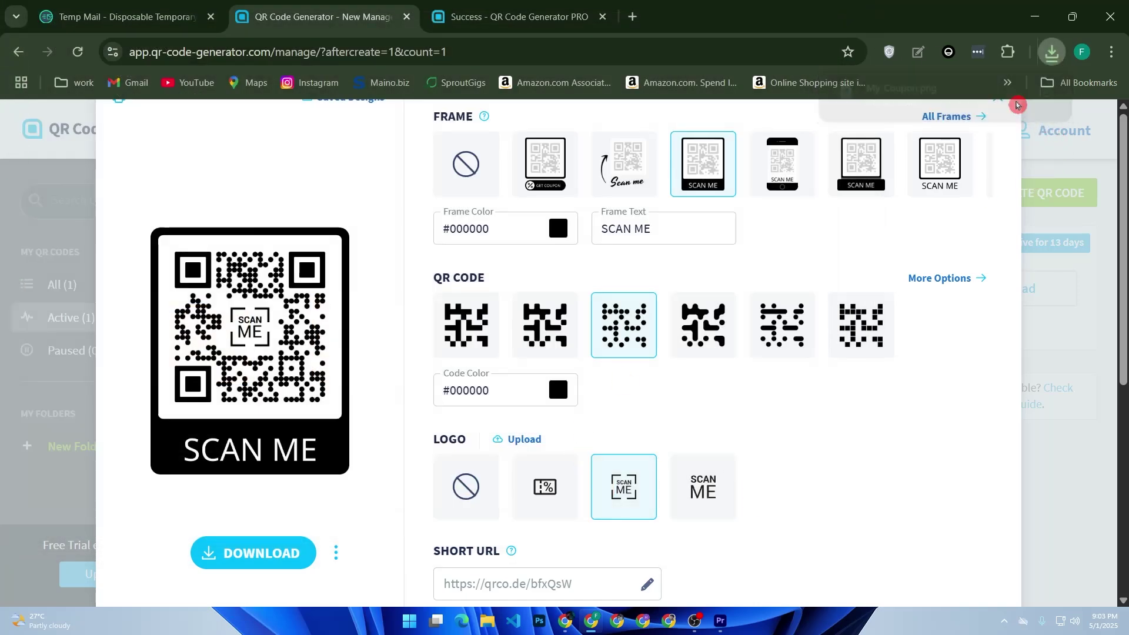
pyautogui.click(767, 131)
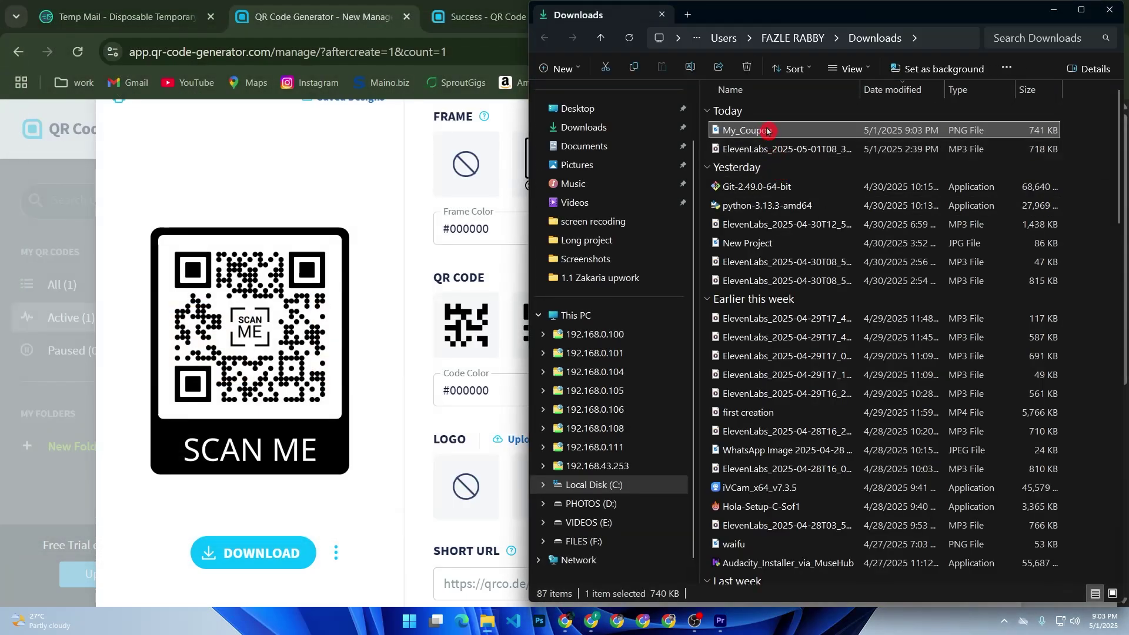
pyautogui.doubleClick(767, 131)
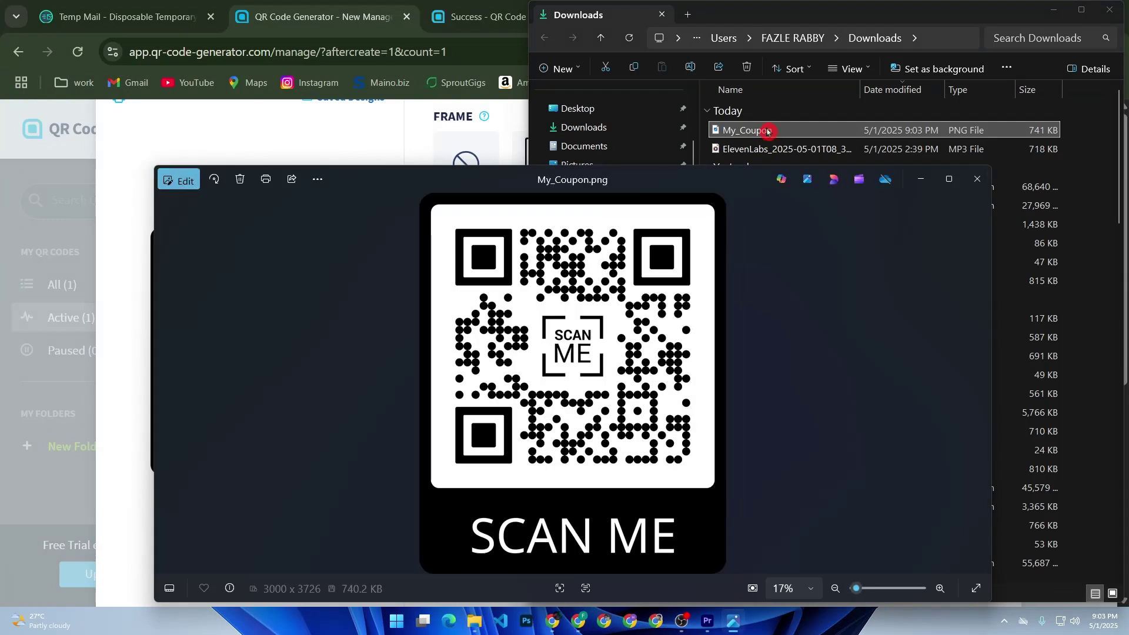